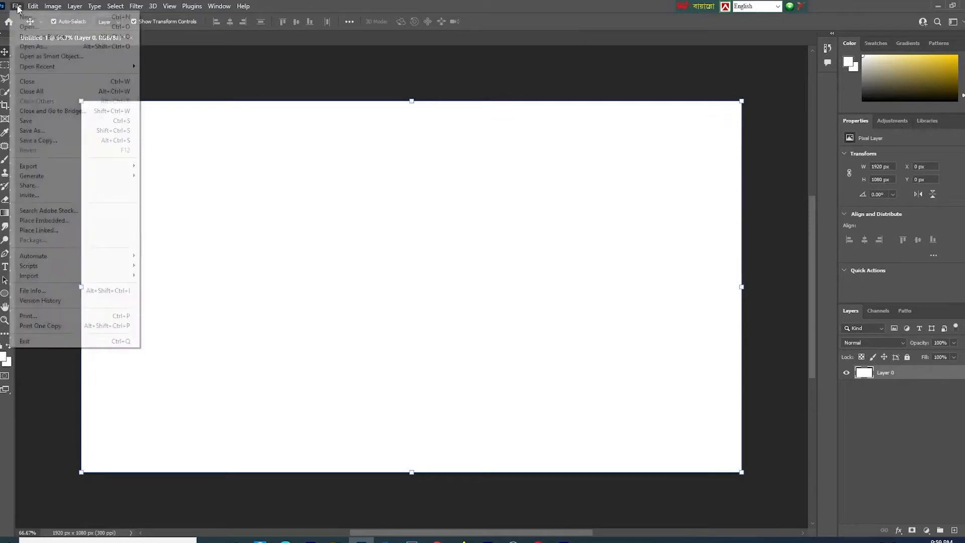
Open the batch of Pexels landscape, waterfall, chapel, volcano and beach photos from the Downloads folder together.
{"action": "left_click", "coordinate": [29, 27]}
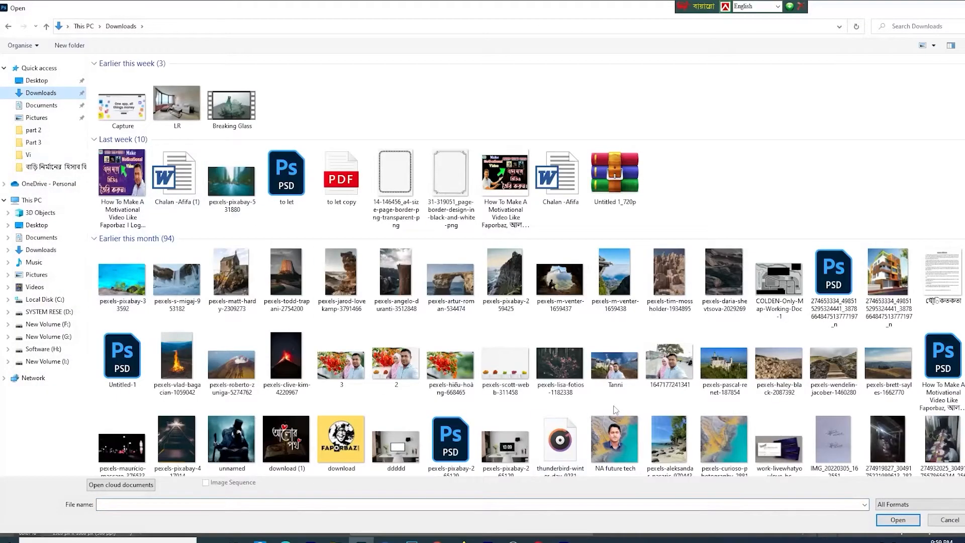
{"action": "scroll", "coordinate": [617, 411], "scroll_direction": "down", "scroll_amount": 3}
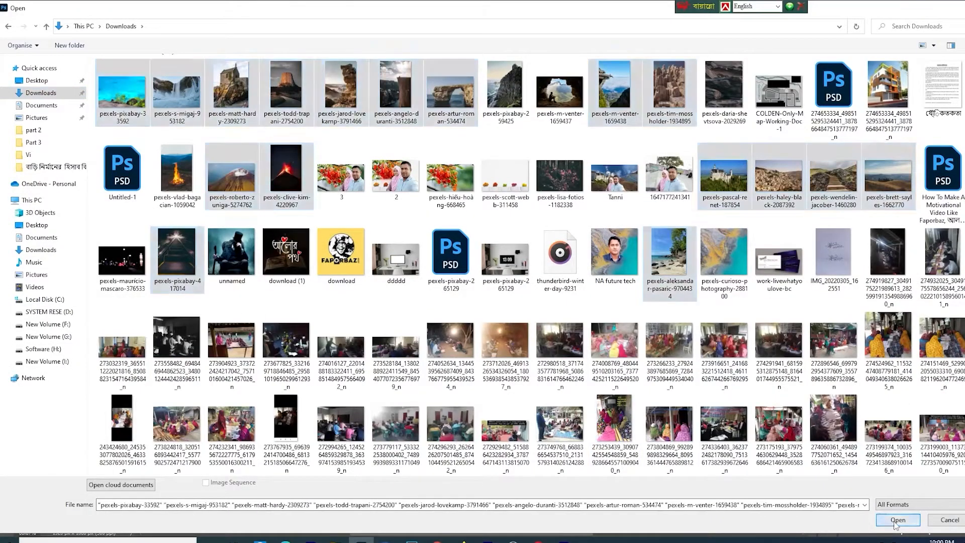
{"action": "left_click", "coordinate": [895, 523]}
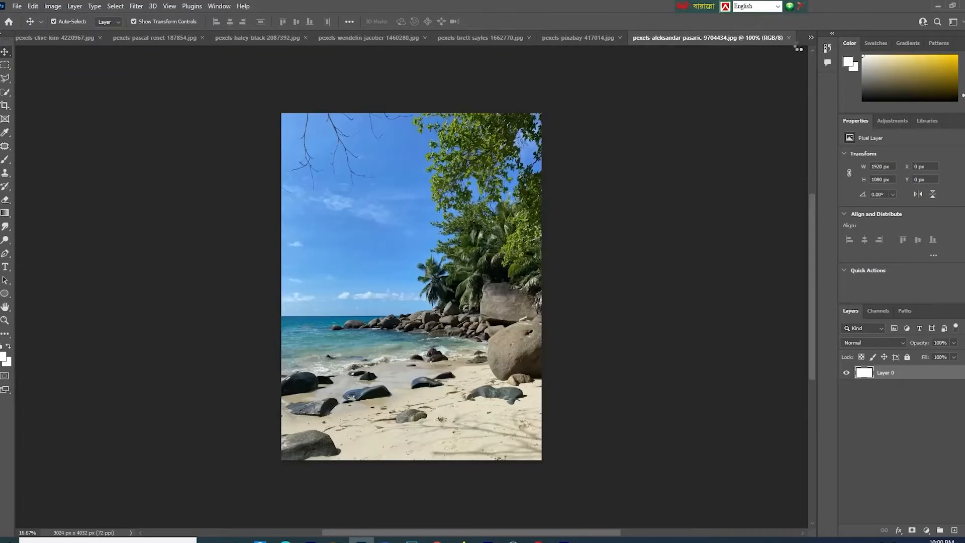
In pexels-pixabay-33592.jpg, select the foreground rocks and plants with the Quick Selection tool and copy them to a new layer.
{"action": "left_click", "coordinate": [55, 38]}
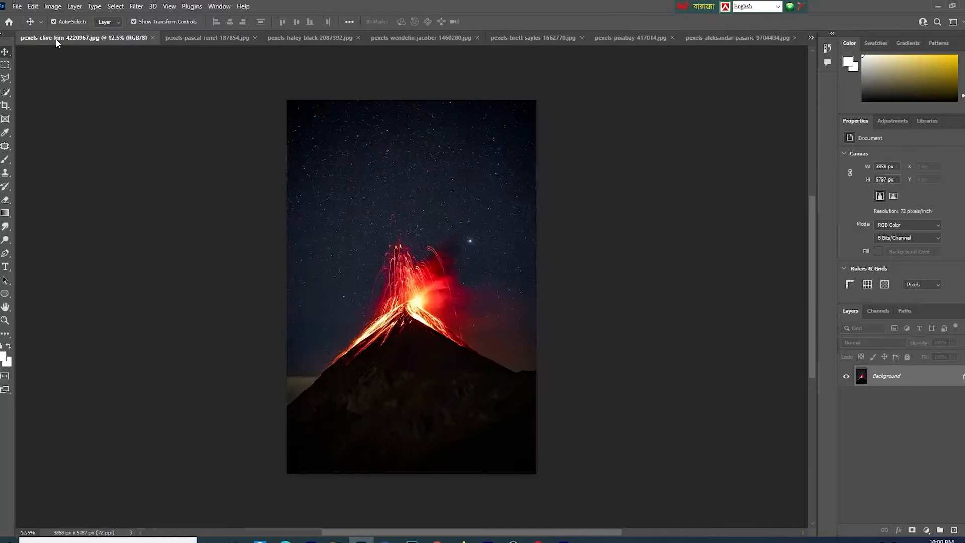
{"action": "left_click", "coordinate": [810, 38]}
{"action": "left_click", "coordinate": [854, 40]}
{"action": "left_click", "coordinate": [172, 39]}
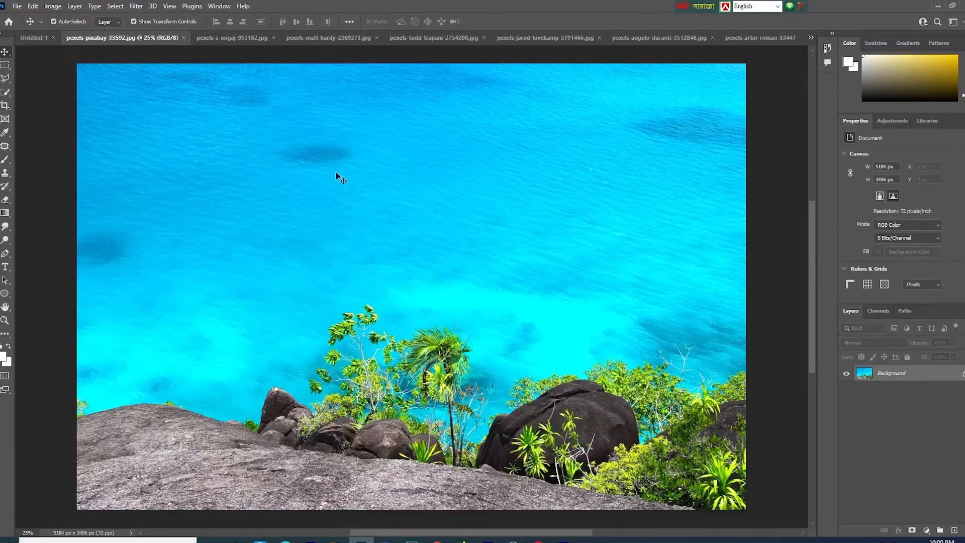
{"action": "left_click", "coordinate": [6, 104]}
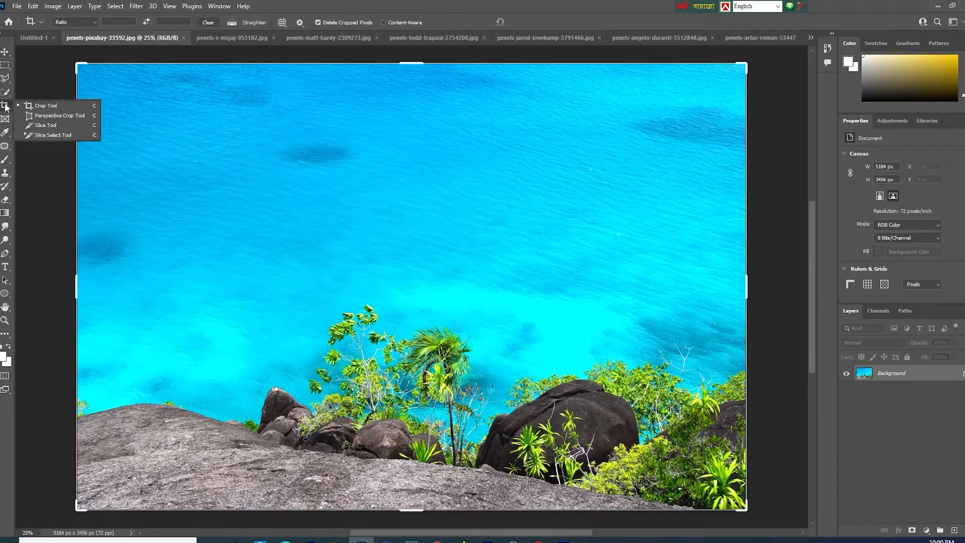
{"action": "left_click", "coordinate": [6, 92]}
{"action": "left_click", "coordinate": [45, 103]}
{"action": "mouse_move", "coordinate": [146, 420]}
{"action": "left_mouse_down"}
{"action": "mouse_move", "coordinate": [381, 434]}
{"action": "mouse_move", "coordinate": [645, 417]}
{"action": "mouse_move", "coordinate": [698, 427]}
{"action": "mouse_move", "coordinate": [721, 502]}
{"action": "mouse_move", "coordinate": [523, 462]}
{"action": "mouse_move", "coordinate": [539, 504]}
{"action": "left_mouse_up"}
{"action": "left_click", "coordinate": [281, 403]}
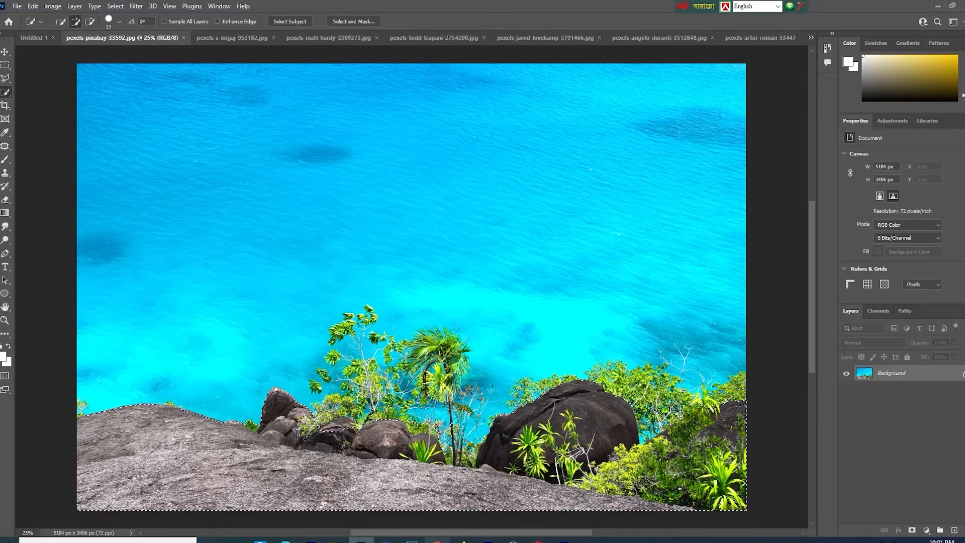
{"action": "key", "text": "ctrl+j"}
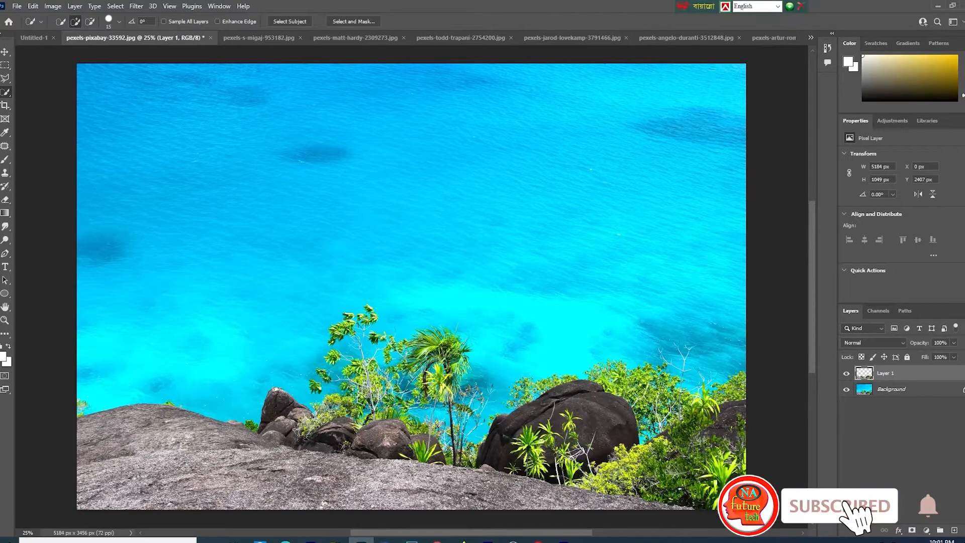
Bring the rock cutout into Untitled-1 and scale it to 37.02% width and 41.09% height, spanning the canvas's lower edge.
{"action": "key", "text": "v"}
{"action": "left_click_drag", "start_coordinate": [206, 449], "coordinate": [209, 334]}
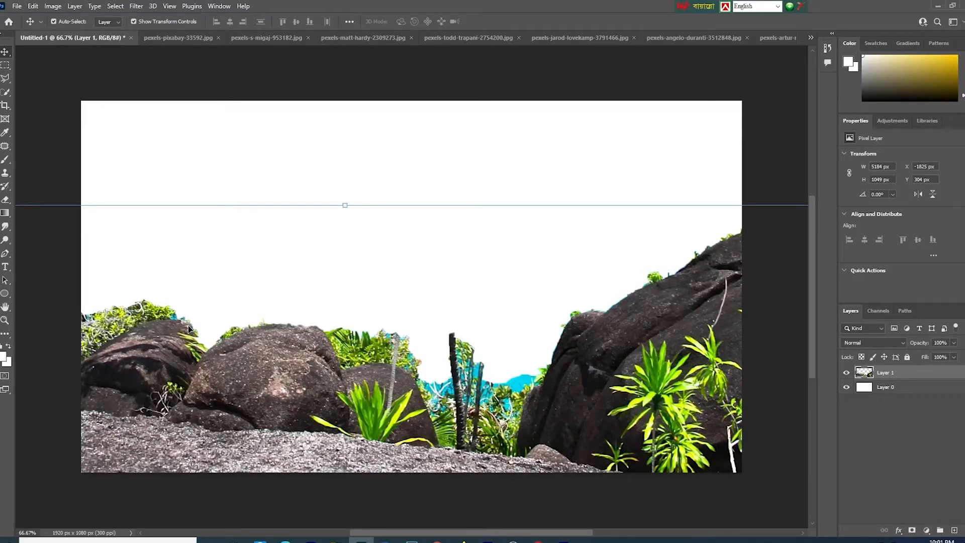
{"action": "left_click_drag", "start_coordinate": [238, 371], "coordinate": [438, 369]}
{"action": "left_click_drag", "start_coordinate": [21, 312], "coordinate": [399, 339]}
{"action": "left_click_drag", "start_coordinate": [194, 227], "coordinate": [660, 377]}
{"action": "left_click_drag", "start_coordinate": [722, 457], "coordinate": [180, 328]}
{"action": "left_click_drag", "start_coordinate": [120, 192], "coordinate": [642, 352]}
{"action": "left_click_drag", "start_coordinate": [675, 394], "coordinate": [161, 351]}
{"action": "left_click_drag", "start_coordinate": [127, 253], "coordinate": [600, 274]}
{"action": "left_click_drag", "start_coordinate": [666, 397], "coordinate": [158, 457]}
{"action": "left_click_drag", "start_coordinate": [412, 405], "coordinate": [741, 339]}
{"action": "left_click_drag", "start_coordinate": [410, 338], "coordinate": [410, 325]}
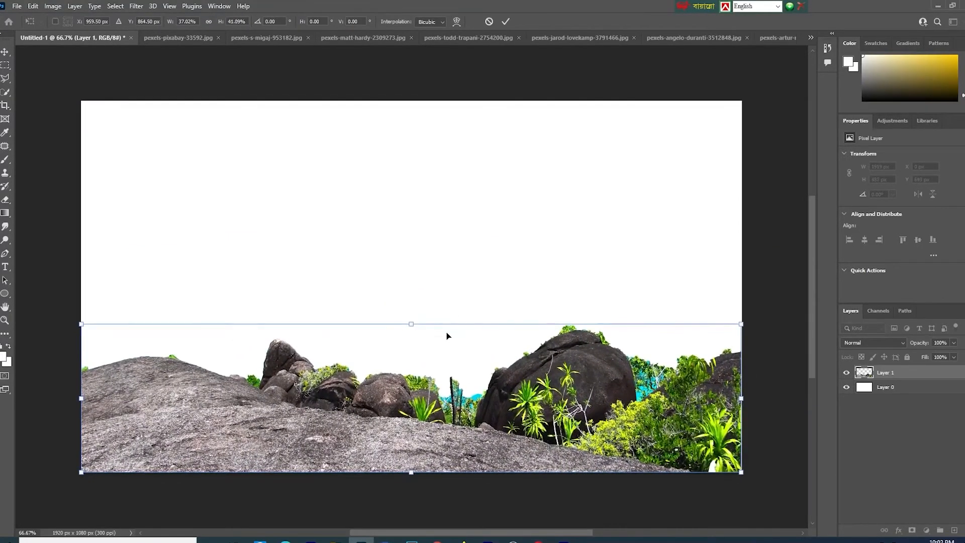
{"action": "left_click", "coordinate": [505, 21]}
{"action": "left_click", "coordinate": [803, 294]}
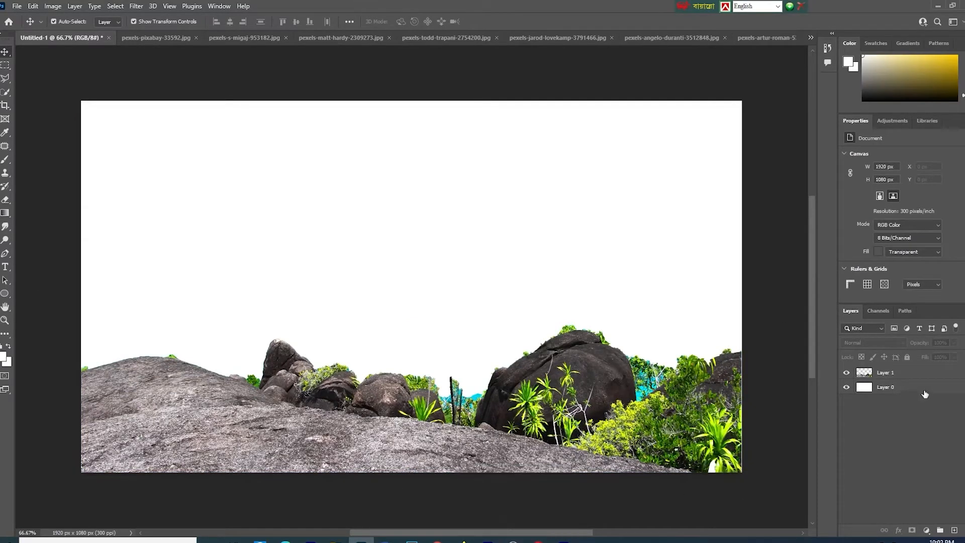
Add an empty layer directly above Layer 0 and toggle Layer 0's visibility off and back on.
{"action": "left_click", "coordinate": [899, 387]}
{"action": "left_click", "coordinate": [954, 530]}
{"action": "left_click", "coordinate": [846, 401]}
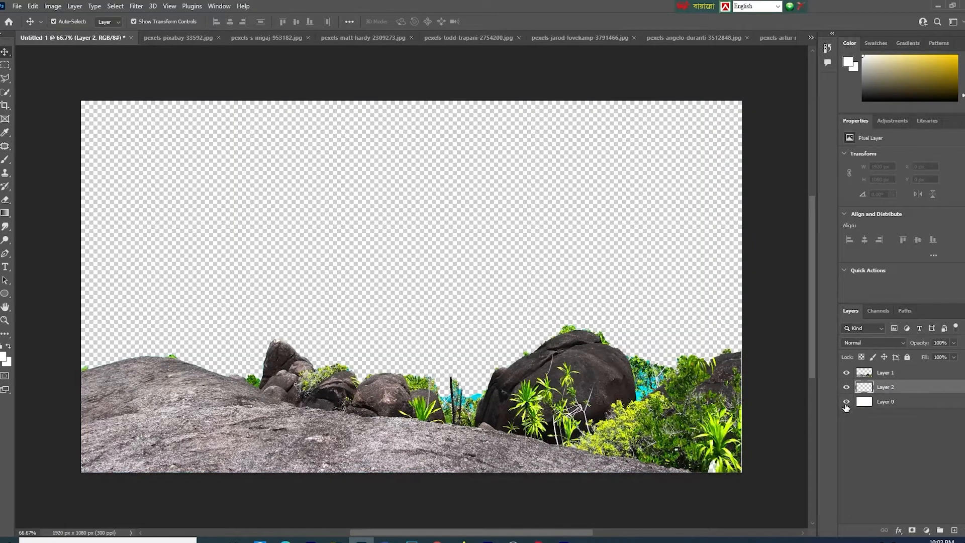
{"action": "left_click", "coordinate": [846, 401]}
Close the pexels-pixabay-33592.jpg document without saving its changes.
{"action": "left_click", "coordinate": [211, 40]}
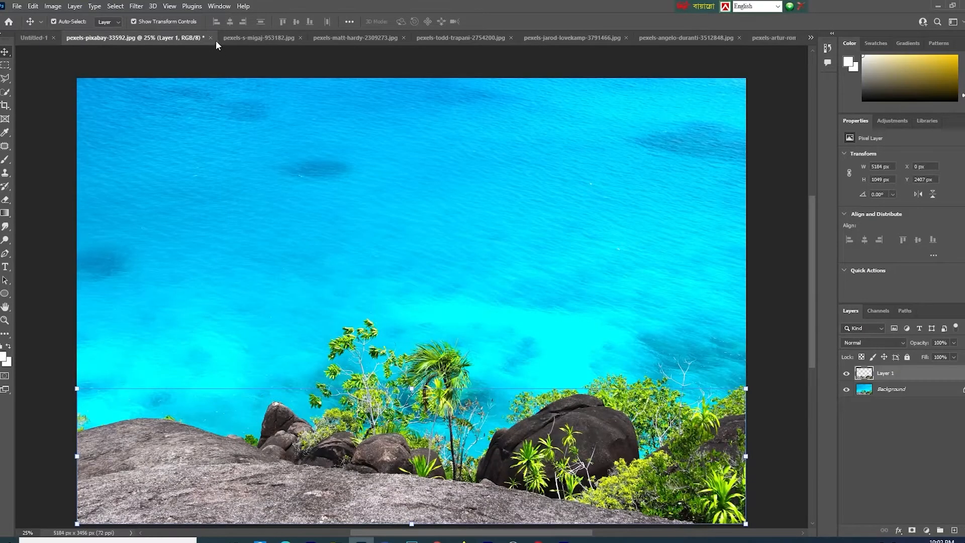
{"action": "left_click", "coordinate": [210, 38]}
{"action": "left_click", "coordinate": [486, 206]}
Place the waterfall photo in Untitled-1 behind the rocks, scaled to 70.87% width and 86.31% height to fill the canvas.
{"action": "left_click", "coordinate": [191, 38]}
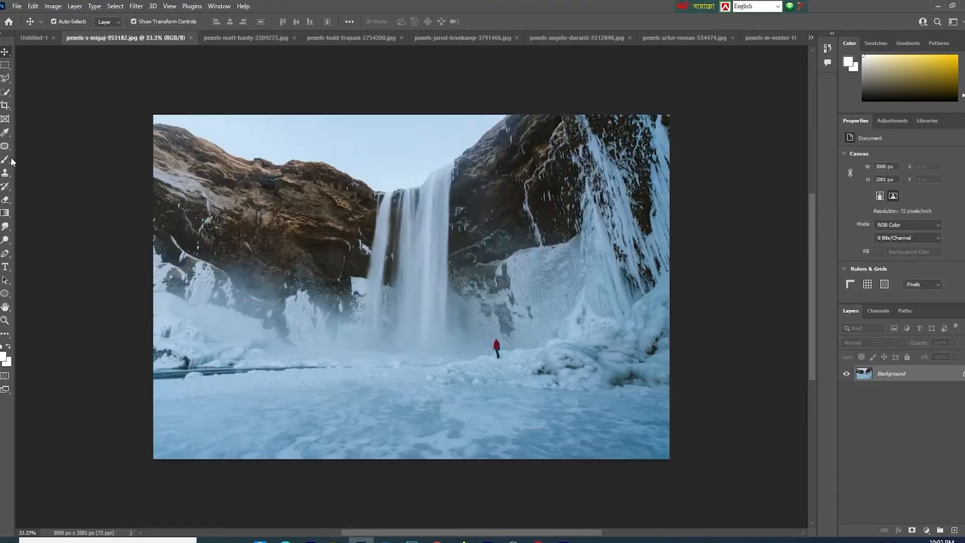
{"action": "left_click_drag", "start_coordinate": [258, 150], "coordinate": [518, 344]}
{"action": "left_click_drag", "start_coordinate": [324, 222], "coordinate": [395, 345]}
{"action": "left_click_drag", "start_coordinate": [116, 139], "coordinate": [417, 232]}
{"action": "left_click_drag", "start_coordinate": [549, 283], "coordinate": [263, 187]}
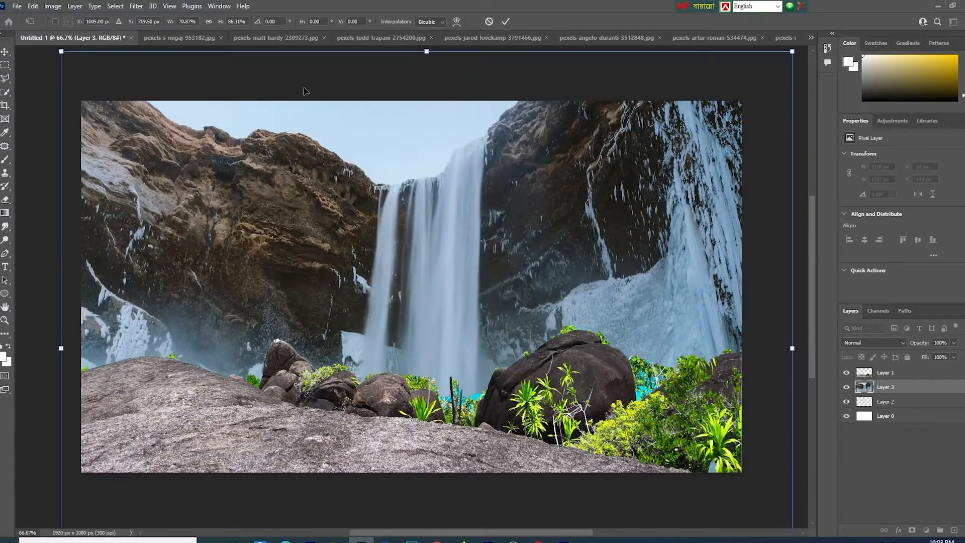
{"action": "left_click", "coordinate": [505, 22]}
Erase the stray greenery and blue remnants around the rocks on Layer 1 using a soft 60 px eraser.
{"action": "left_click", "coordinate": [4, 201]}
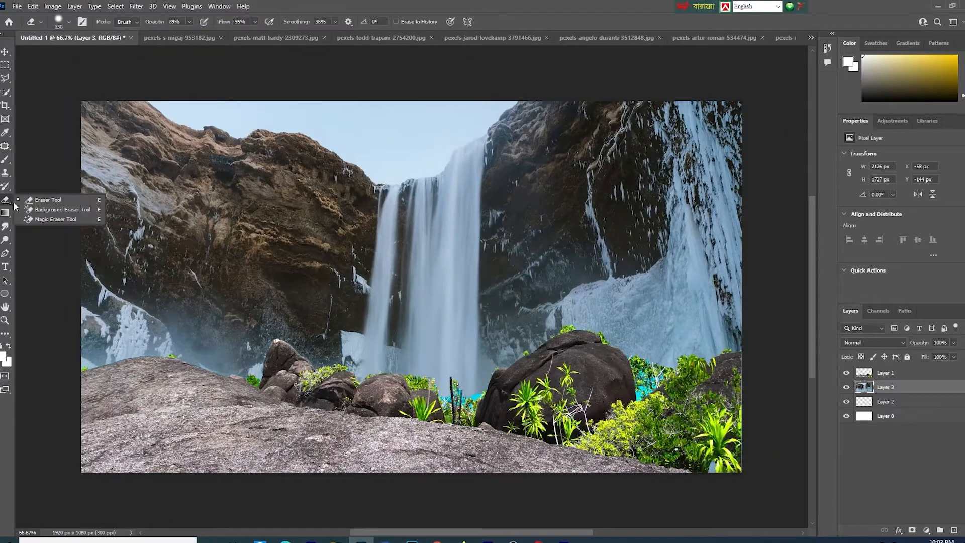
{"action": "left_click", "coordinate": [35, 199]}
{"action": "left_click_drag", "start_coordinate": [84, 346], "coordinate": [94, 343]}
{"action": "key", "text": "ctrl+z"}
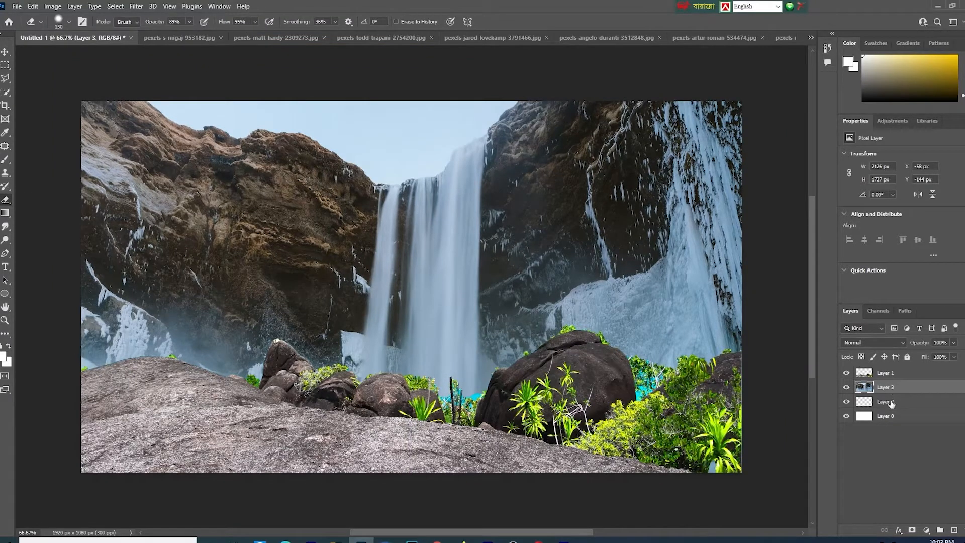
{"action": "left_click", "coordinate": [886, 374]}
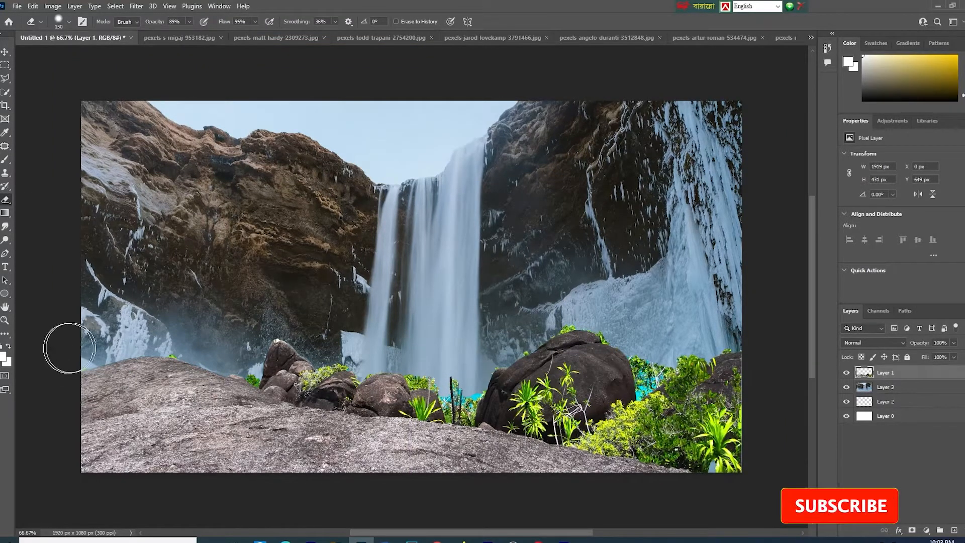
{"action": "key", "text": "bracketleft"}
{"action": "key", "text": "bracketleft"}
{"action": "key", "text": "bracketleft"}
{"action": "key", "text": "bracketleft"}
{"action": "key", "text": "bracketleft"}
{"action": "key", "text": "bracketleft"}
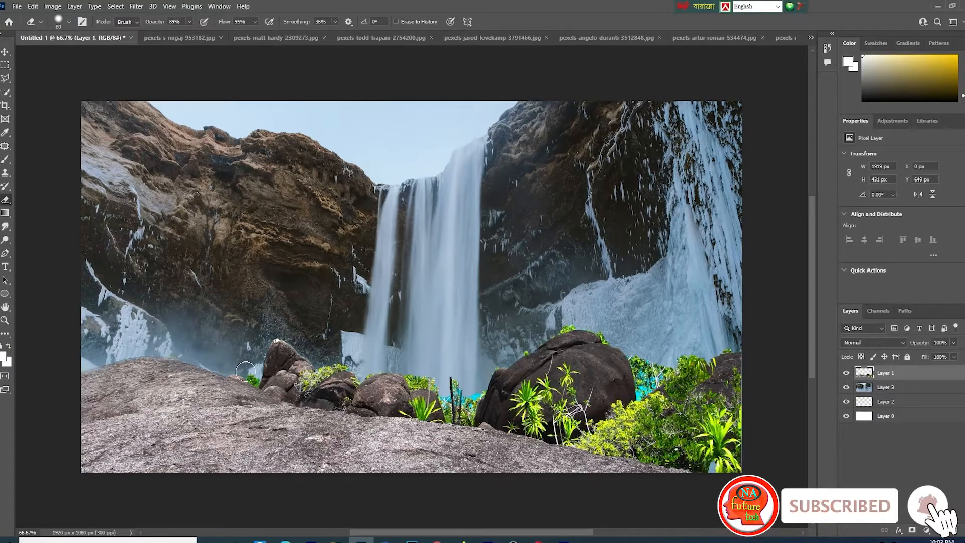
{"action": "left_click_drag", "start_coordinate": [247, 374], "coordinate": [258, 377]}
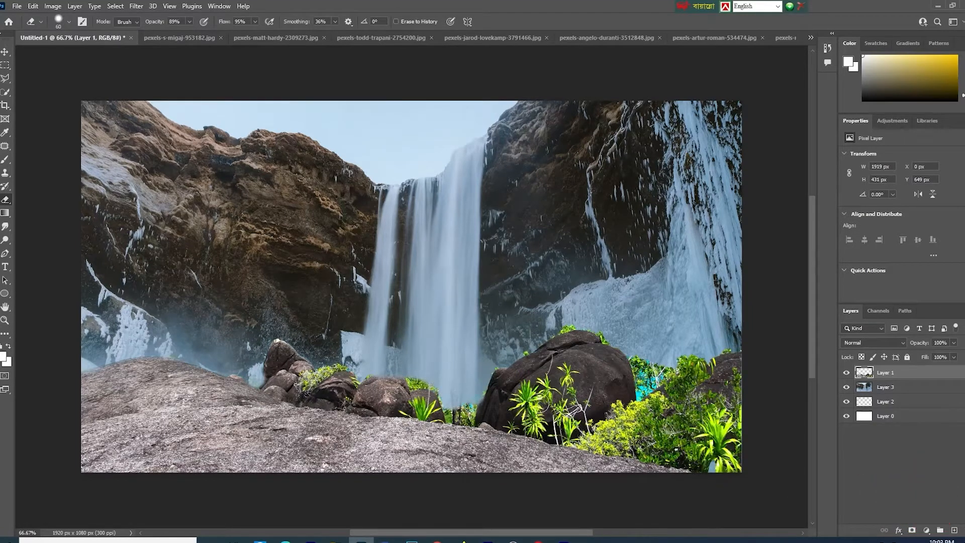
{"action": "left_click", "coordinate": [461, 417]}
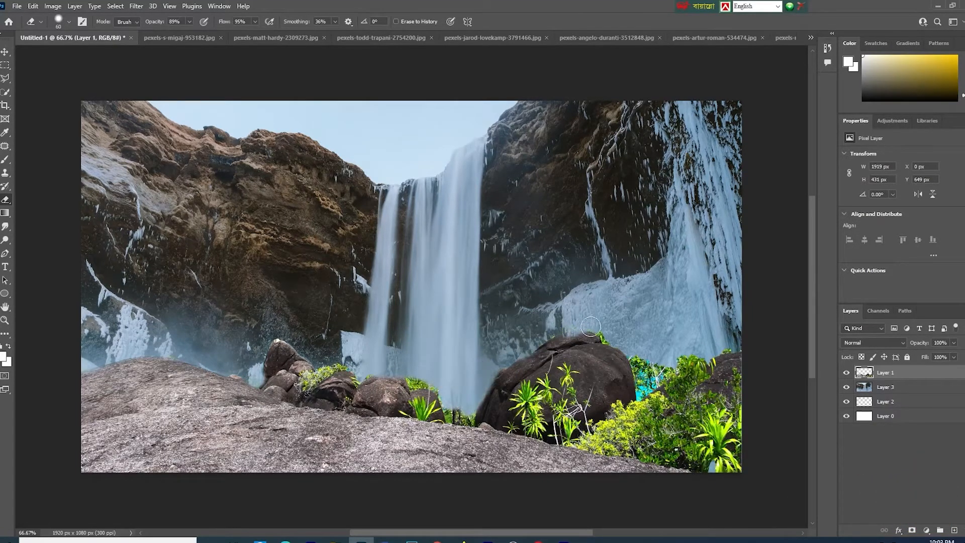
{"action": "left_click_drag", "start_coordinate": [590, 327], "coordinate": [545, 332]}
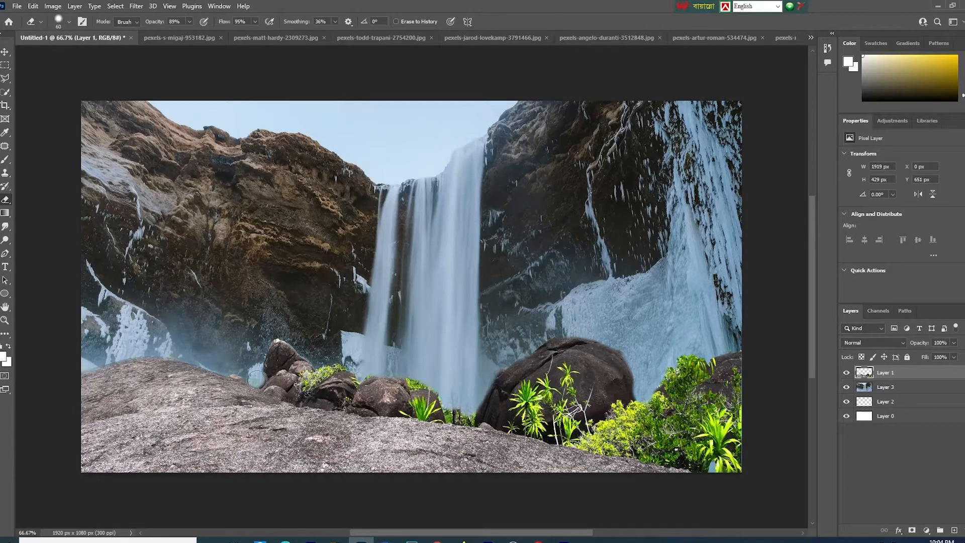
Close the waterfall photo and unlock the background layer of the stone chapel photo.
{"action": "left_click", "coordinate": [173, 36]}
{"action": "left_click", "coordinate": [220, 37]}
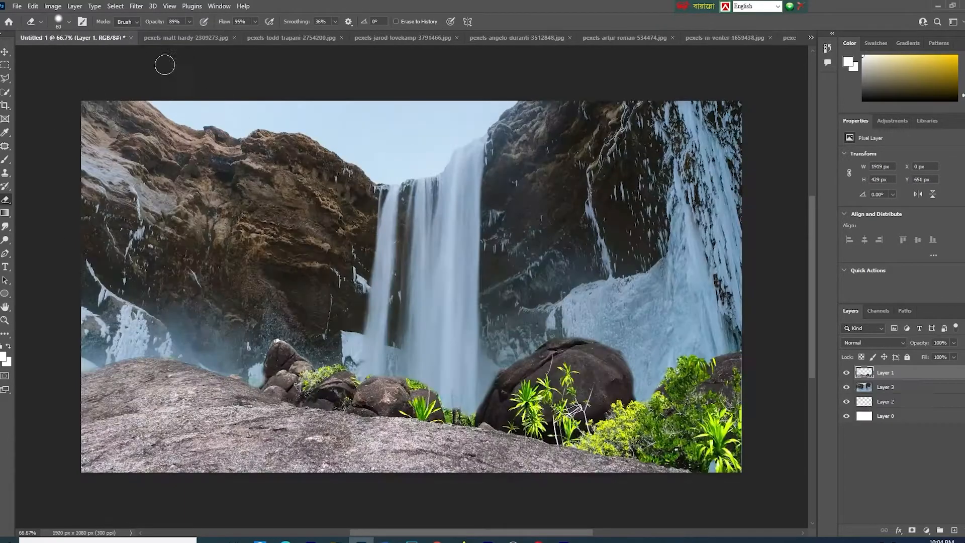
{"action": "left_click", "coordinate": [177, 37]}
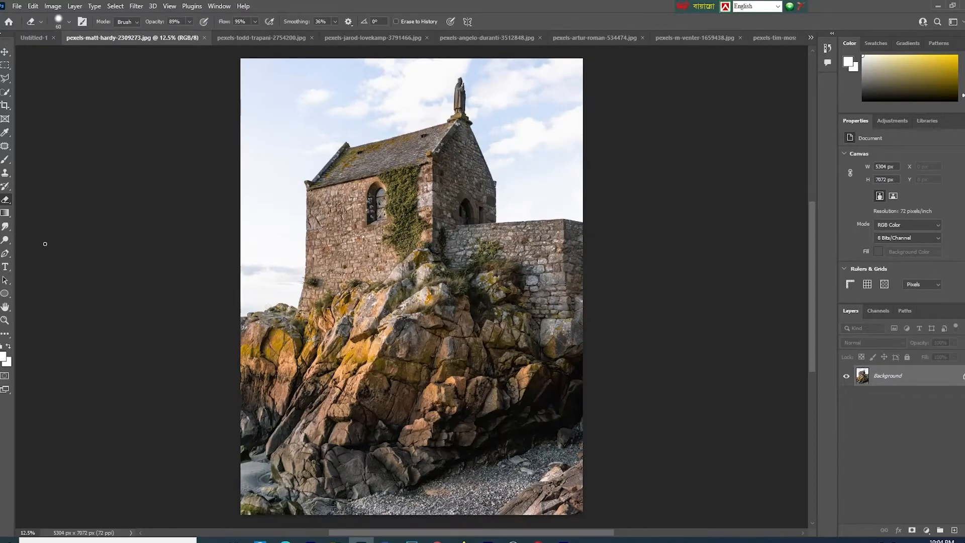
{"action": "left_click", "coordinate": [962, 377]}
Select the chapel, its rooftop statue, the stone wall and the upper rocks with the Quick Selection tool and copy them to a new layer.
{"action": "left_click", "coordinate": [6, 93]}
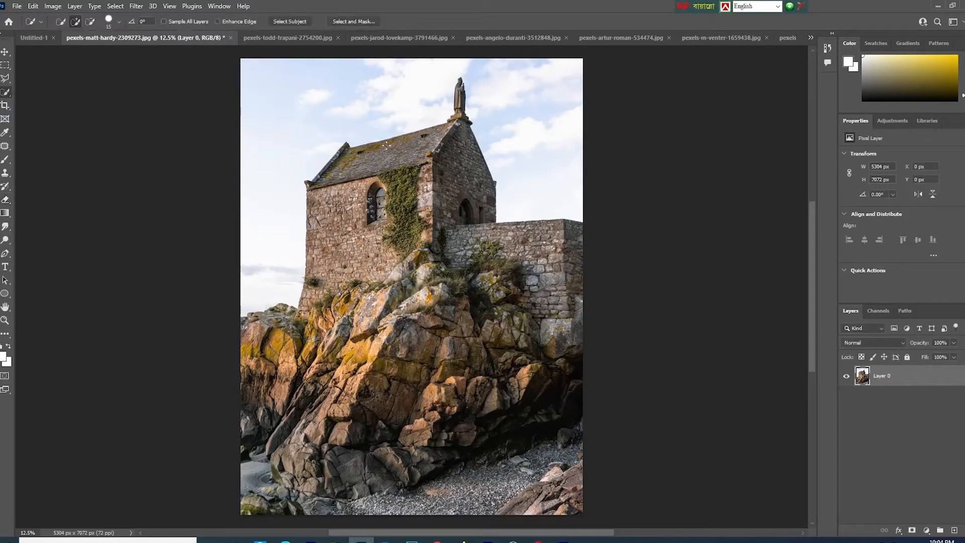
{"action": "mouse_move", "coordinate": [347, 148]}
{"action": "left_mouse_down"}
{"action": "mouse_move", "coordinate": [495, 314]}
{"action": "mouse_move", "coordinate": [400, 344]}
{"action": "mouse_move", "coordinate": [320, 200]}
{"action": "left_mouse_up"}
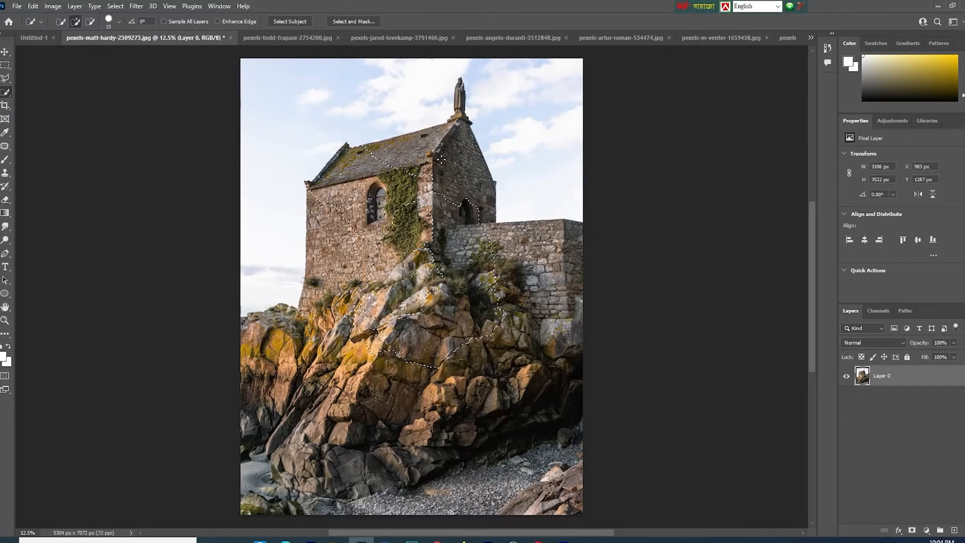
{"action": "right_click", "coordinate": [6, 93]}
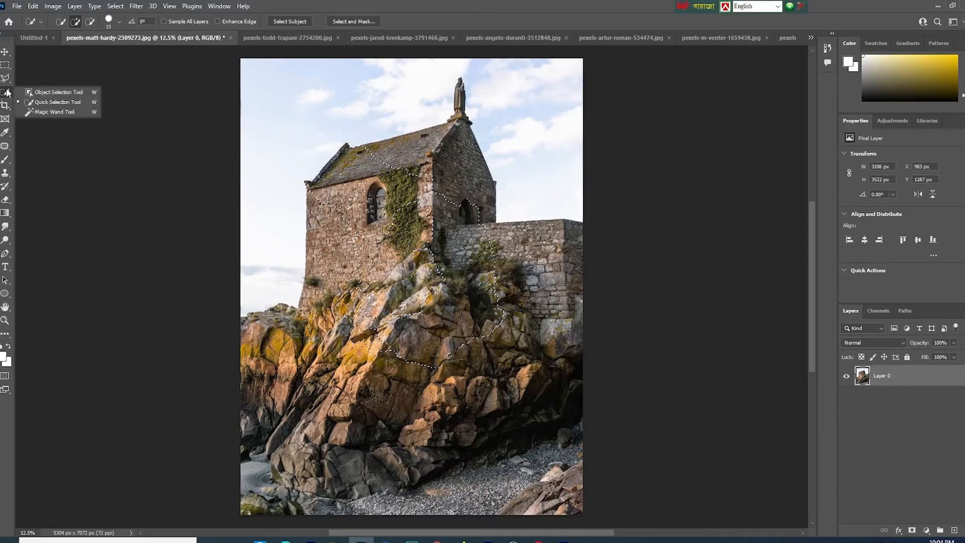
{"action": "left_click", "coordinate": [40, 102]}
{"action": "mouse_move", "coordinate": [467, 201]}
{"action": "left_mouse_down"}
{"action": "mouse_move", "coordinate": [407, 146]}
{"action": "mouse_move", "coordinate": [402, 259]}
{"action": "mouse_move", "coordinate": [376, 289]}
{"action": "left_mouse_up"}
{"action": "mouse_move", "coordinate": [419, 353]}
{"action": "left_mouse_down"}
{"action": "mouse_move", "coordinate": [518, 342]}
{"action": "mouse_move", "coordinate": [559, 365]}
{"action": "left_mouse_up"}
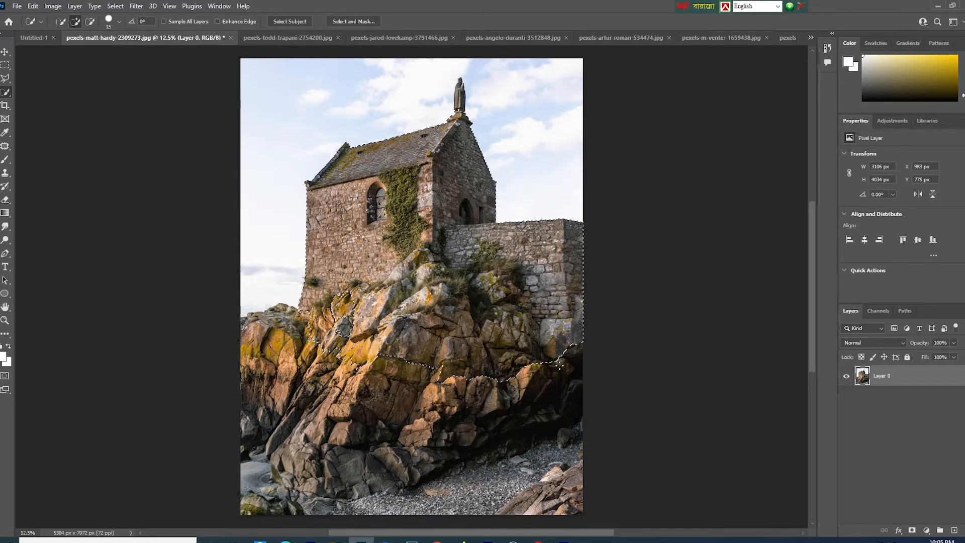
{"action": "left_click_drag", "start_coordinate": [242, 356], "coordinate": [301, 366]}
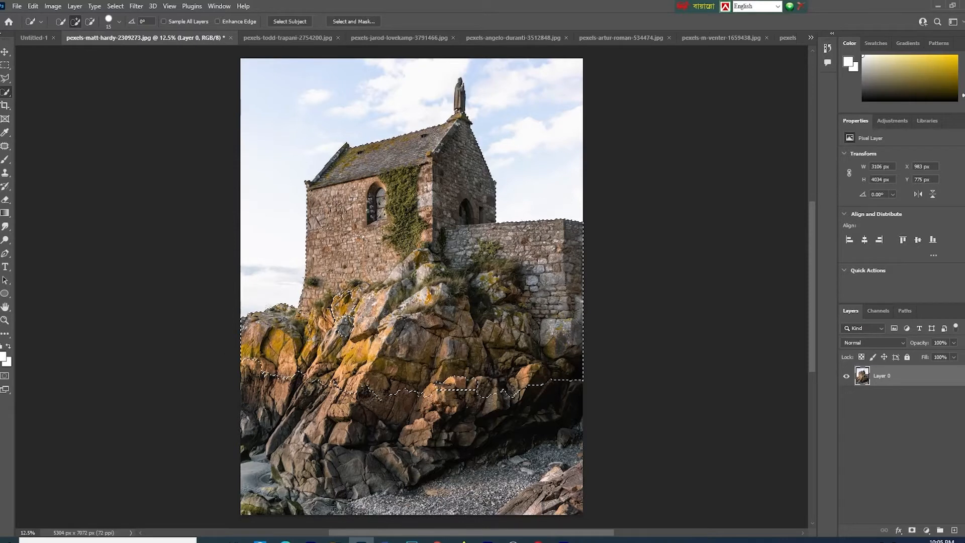
{"action": "left_click", "coordinate": [242, 378]}
{"action": "left_click", "coordinate": [458, 96]}
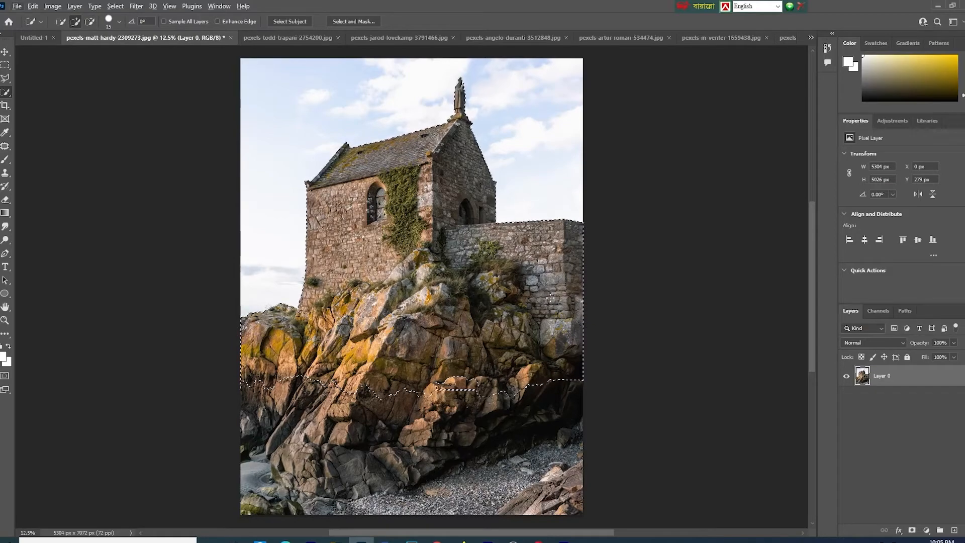
{"action": "key", "text": "ctrl+j"}
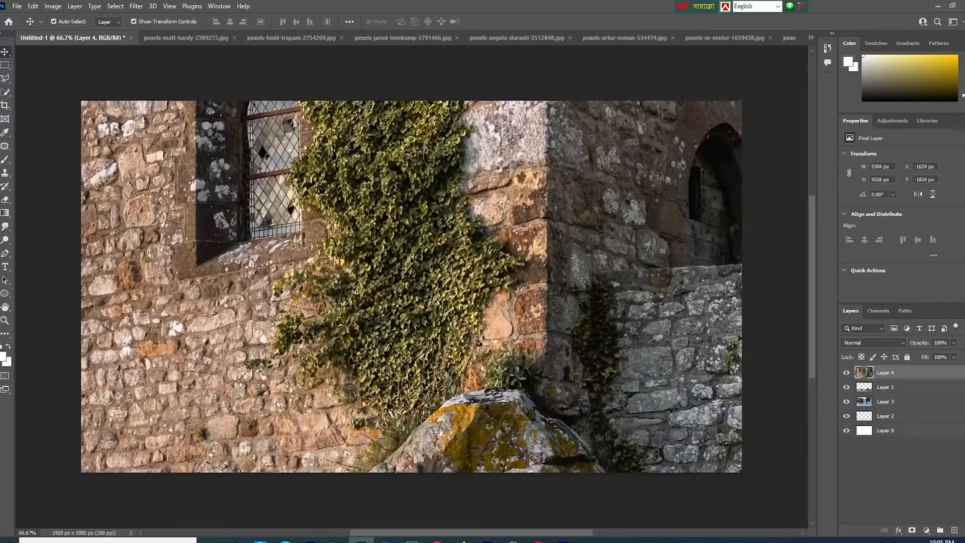
Shift the chapel cutout over the canvas and scale it down to about 23.5% width and 43.2% height.
{"action": "left_click_drag", "start_coordinate": [357, 243], "coordinate": [293, 468]}
{"action": "left_click_drag", "start_coordinate": [643, 240], "coordinate": [619, 260]}
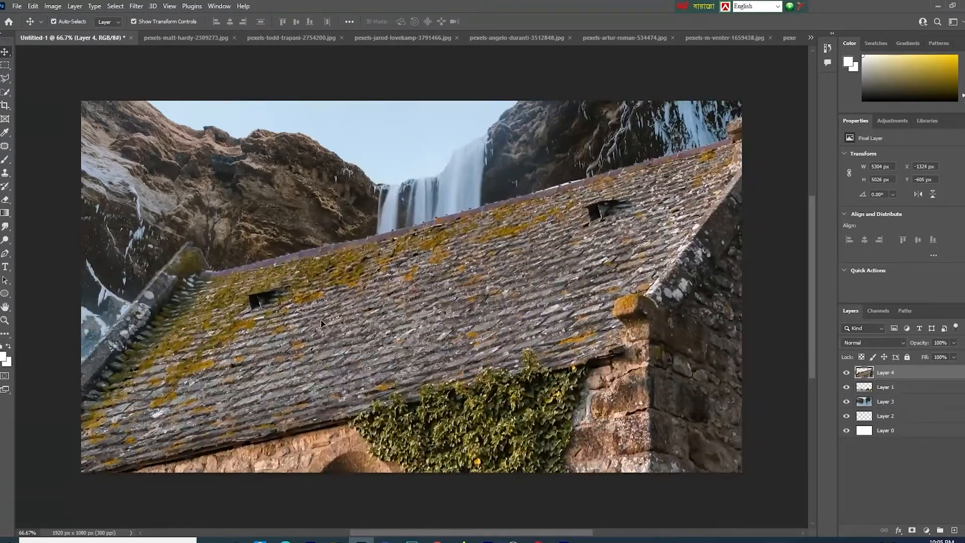
{"action": "key", "text": "ctrl+t"}
{"action": "left_click_drag", "start_coordinate": [171, 252], "coordinate": [429, 369]}
{"action": "left_click_drag", "start_coordinate": [52, 225], "coordinate": [411, 314]}
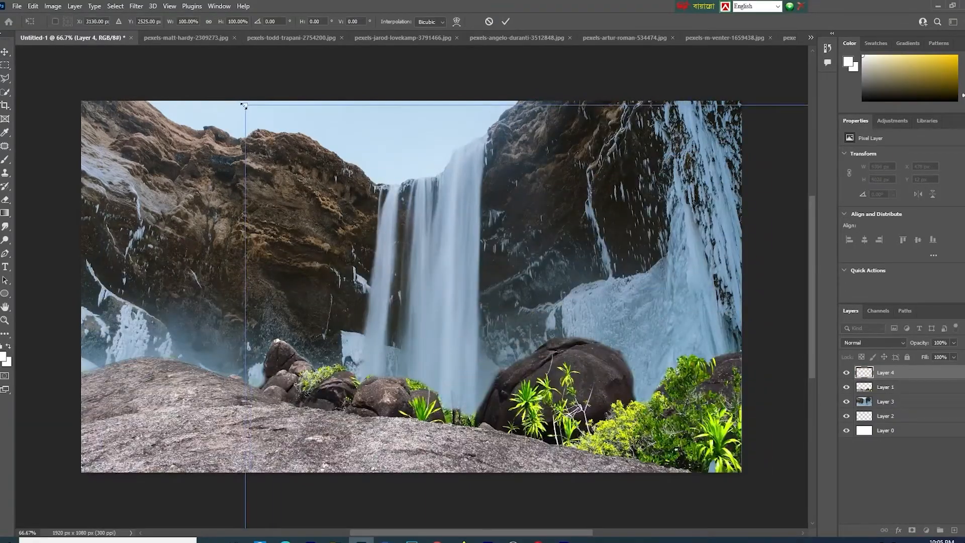
{"action": "left_click_drag", "start_coordinate": [243, 105], "coordinate": [728, 432]}
{"action": "left_click_drag", "start_coordinate": [733, 435], "coordinate": [196, 110]}
{"action": "left_click_drag", "start_coordinate": [196, 111], "coordinate": [587, 414]}
{"action": "left_click_drag", "start_coordinate": [678, 499], "coordinate": [322, 135]}
{"action": "left_click_drag", "start_coordinate": [374, 155], "coordinate": [385, 209]}
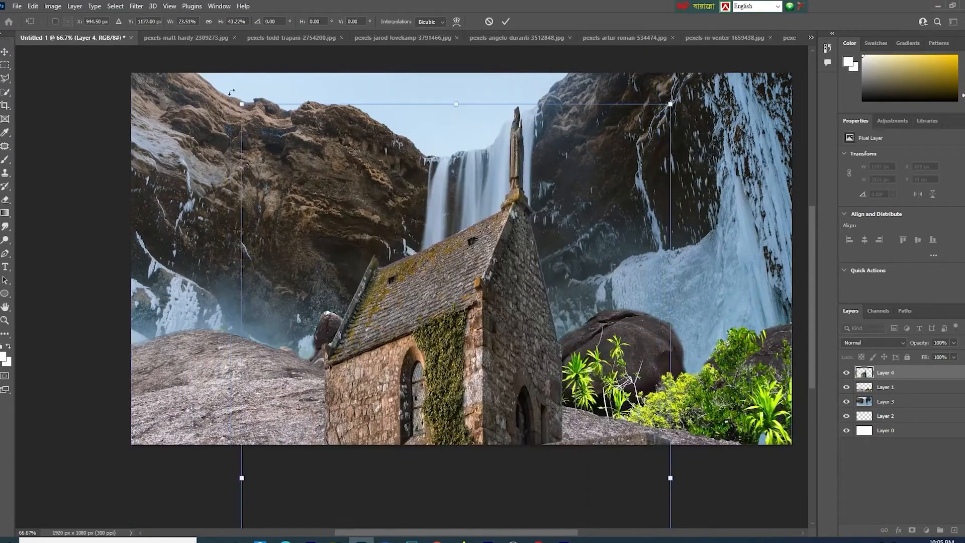
Shrink the chapel cutout to 12.63% width and 13.43% height, standing above the green plants at the canvas's right edge.
{"action": "left_click_drag", "start_coordinate": [241, 104], "coordinate": [280, 395]}
{"action": "left_click_drag", "start_coordinate": [521, 402], "coordinate": [454, 75]}
{"action": "left_click_drag", "start_coordinate": [213, 73], "coordinate": [282, 391]}
{"action": "left_click_drag", "start_coordinate": [435, 402], "coordinate": [422, 150]}
{"action": "left_click_drag", "start_coordinate": [267, 128], "coordinate": [419, 137]}
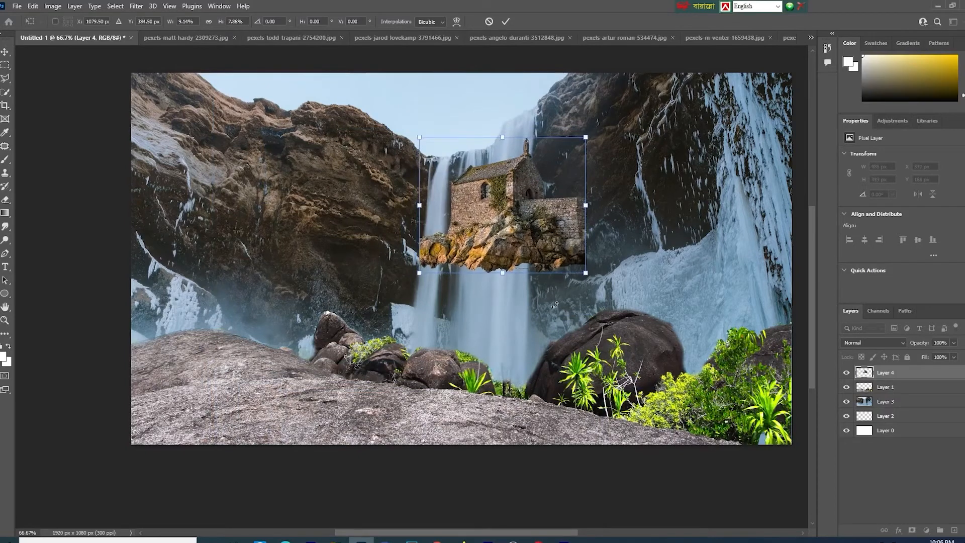
{"action": "left_click_drag", "start_coordinate": [544, 271], "coordinate": [757, 419]}
{"action": "left_click_drag", "start_coordinate": [632, 284], "coordinate": [590, 166]}
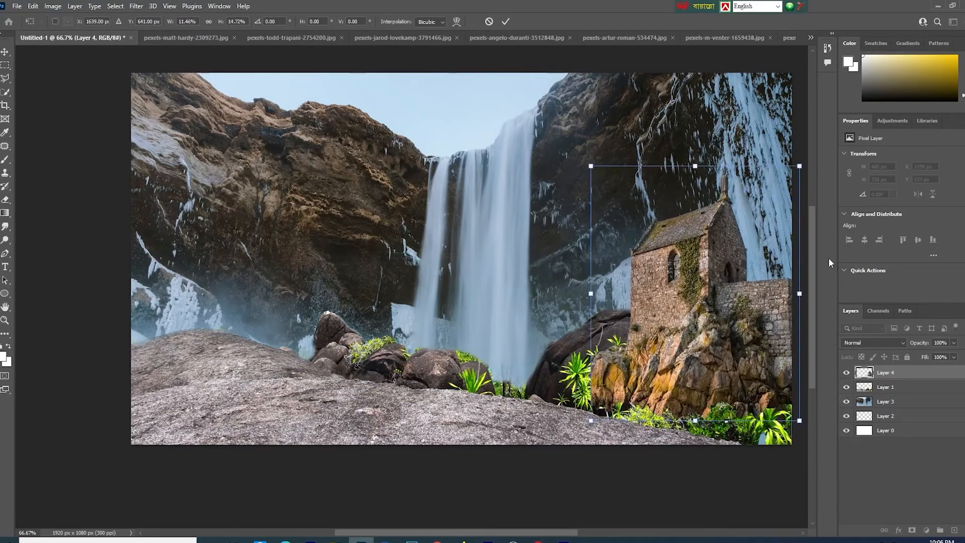
{"action": "left_click_drag", "start_coordinate": [799, 293], "coordinate": [810, 293]}
{"action": "left_click_drag", "start_coordinate": [694, 421], "coordinate": [721, 390]}
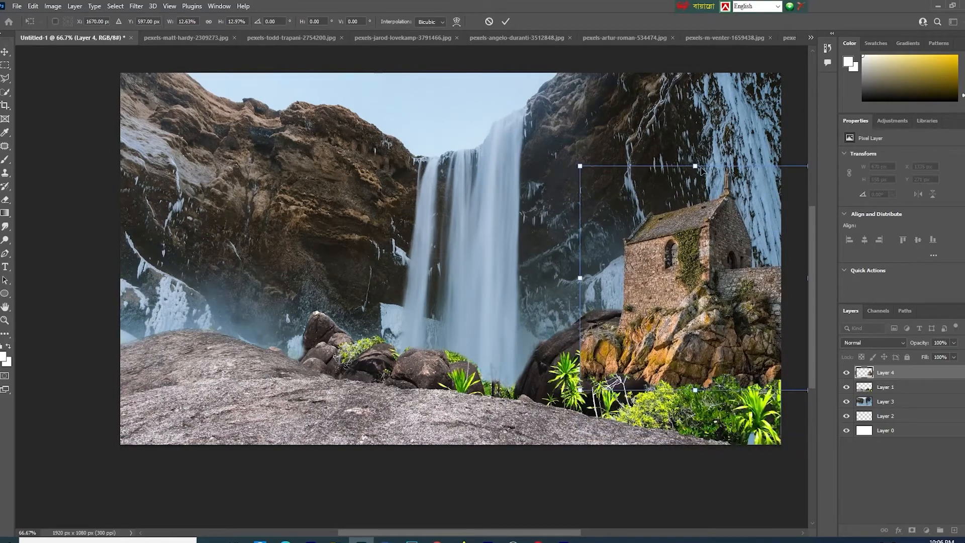
{"action": "left_click_drag", "start_coordinate": [695, 166], "coordinate": [696, 159]}
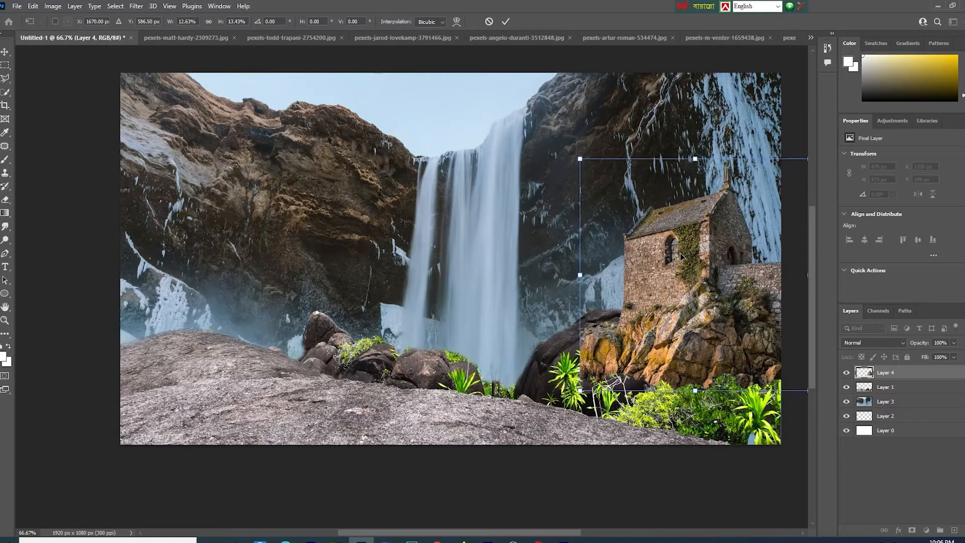
{"action": "left_click", "coordinate": [505, 22]}
Erase the lower edge of the chapel's rocks above the plants, with the eraser at 51% opacity and 58% flow.
{"action": "key", "text": "e"}
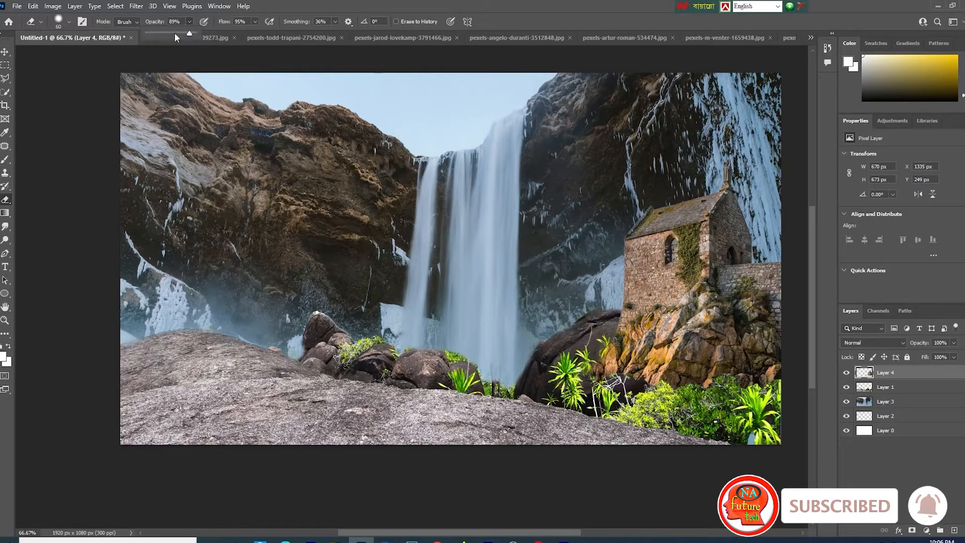
{"action": "left_click", "coordinate": [254, 21]}
{"action": "left_click", "coordinate": [239, 33]}
{"action": "mouse_move", "coordinate": [586, 377]}
{"action": "left_mouse_down"}
{"action": "mouse_move", "coordinate": [727, 394]}
{"action": "mouse_move", "coordinate": [687, 394]}
{"action": "left_mouse_up"}
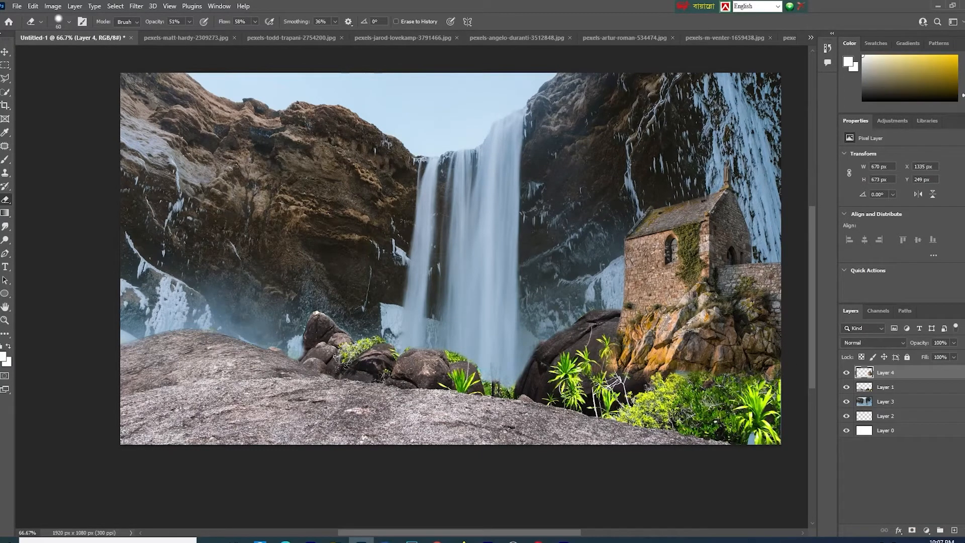
Try the Luminosity blending mode on the chapel layer.
{"action": "scroll", "coordinate": [374, 248], "scroll_direction": "up", "scroll_amount": 3}
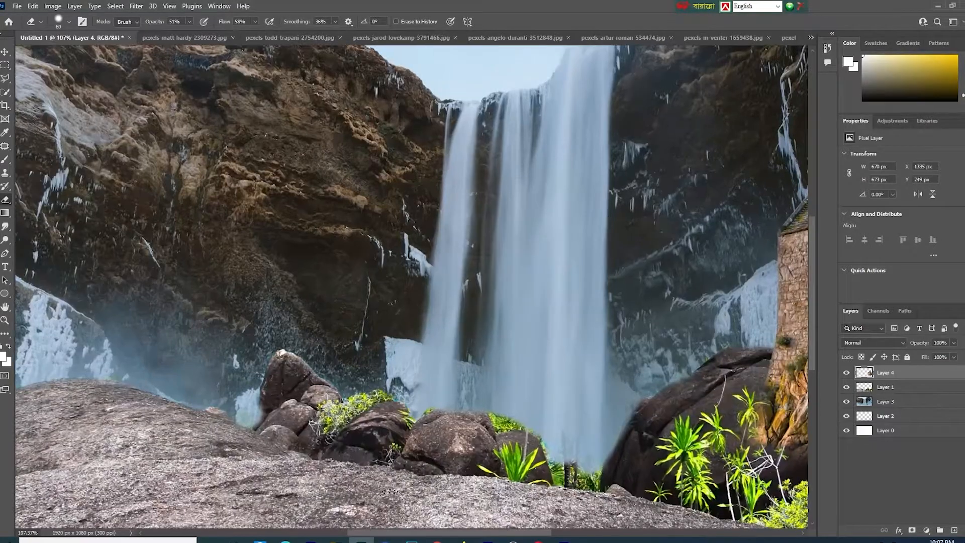
{"action": "scroll", "coordinate": [443, 276], "scroll_direction": "right", "scroll_amount": 4}
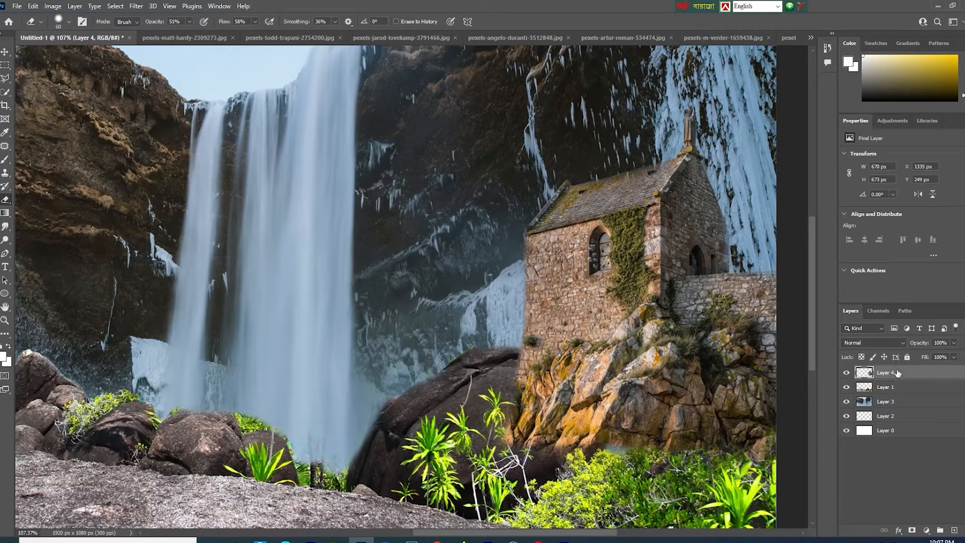
{"action": "left_click", "coordinate": [874, 342]}
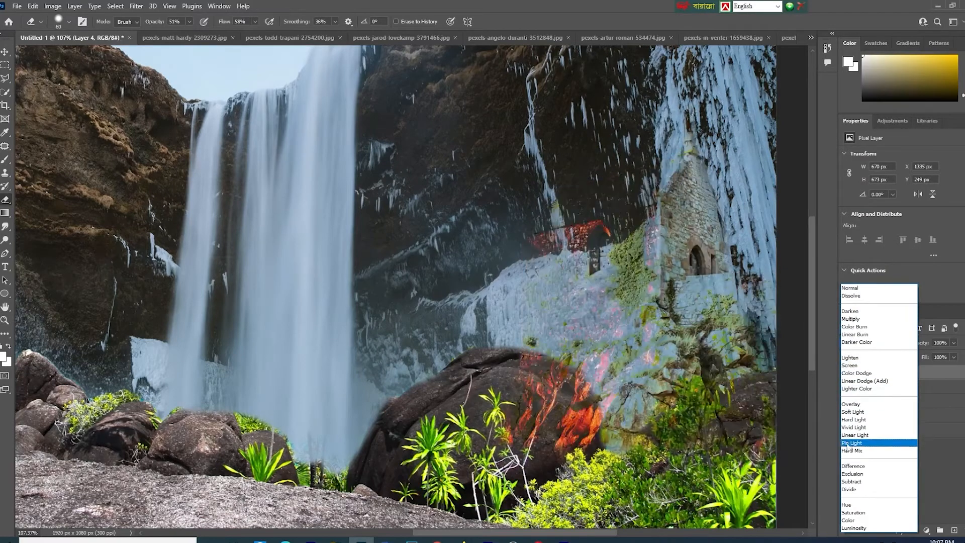
{"action": "left_click", "coordinate": [861, 529]}
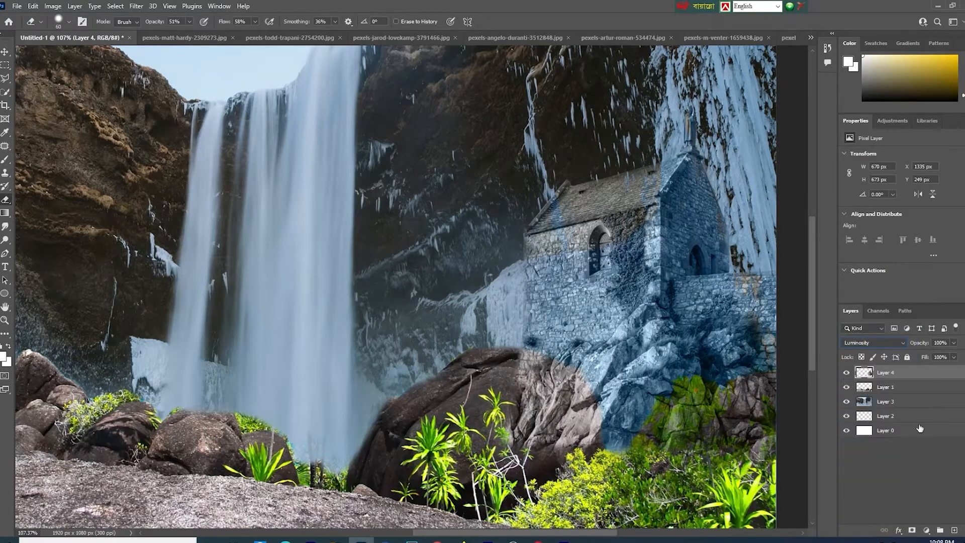
{"action": "left_click", "coordinate": [4, 53]}
{"action": "key", "text": "ctrl+l"}
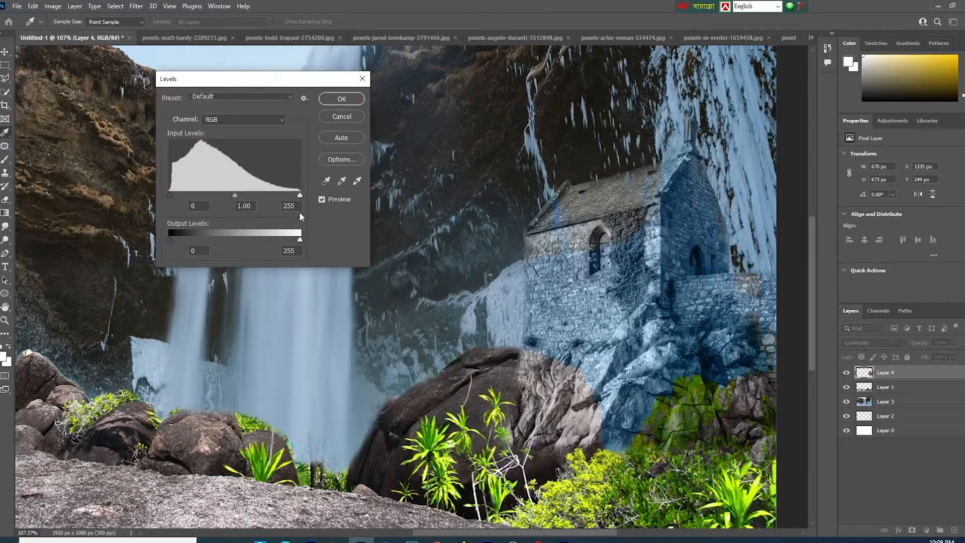
{"action": "left_click_drag", "start_coordinate": [169, 240], "coordinate": [183, 241]}
{"action": "left_click_drag", "start_coordinate": [300, 240], "coordinate": [280, 239]}
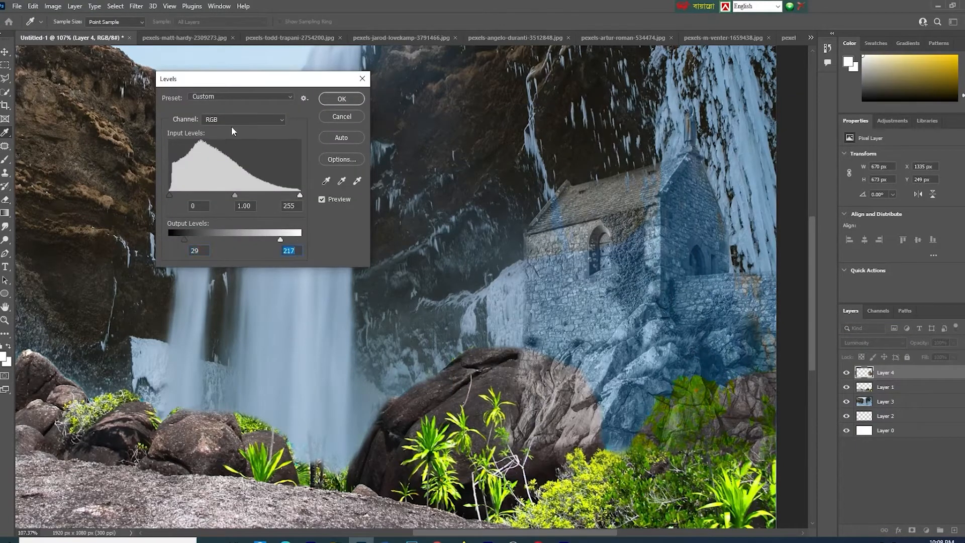
{"action": "left_click", "coordinate": [232, 121]}
{"action": "left_click", "coordinate": [221, 138]}
{"action": "mouse_move", "coordinate": [169, 240]}
{"action": "left_mouse_down"}
{"action": "mouse_move", "coordinate": [233, 234]}
{"action": "mouse_move", "coordinate": [181, 234]}
{"action": "left_mouse_up"}
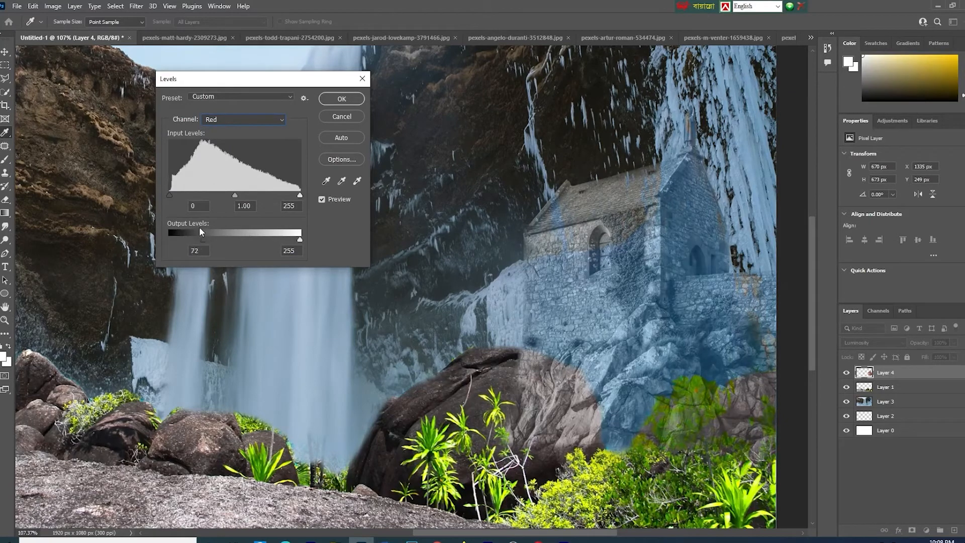
{"action": "left_click_drag", "start_coordinate": [299, 239], "coordinate": [264, 241]}
{"action": "left_click", "coordinate": [244, 119]}
{"action": "left_click", "coordinate": [221, 148]}
{"action": "left_click_drag", "start_coordinate": [169, 239], "coordinate": [206, 240]}
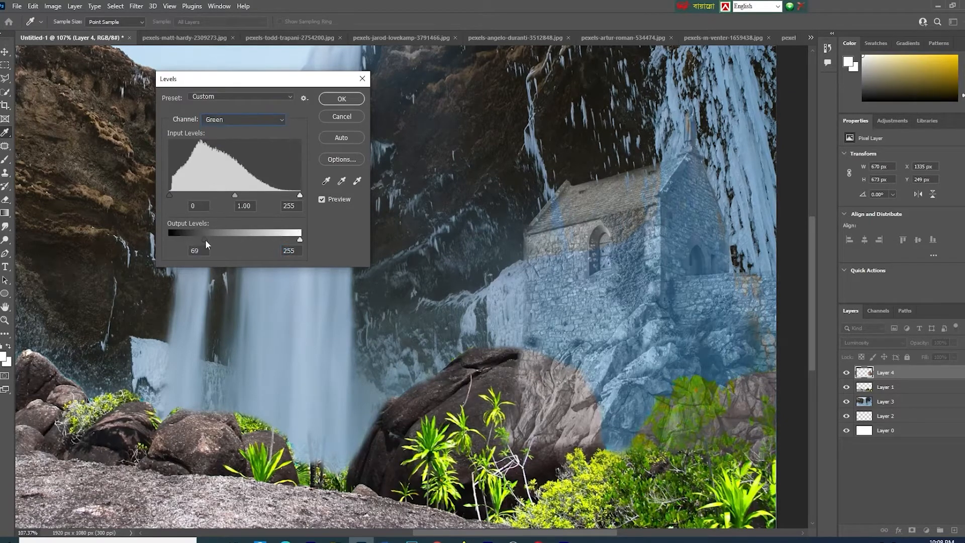
{"action": "left_click", "coordinate": [341, 116]}
Return the chapel layer's blending mode to Normal.
{"action": "key", "text": "v"}
{"action": "left_click", "coordinate": [873, 342]}
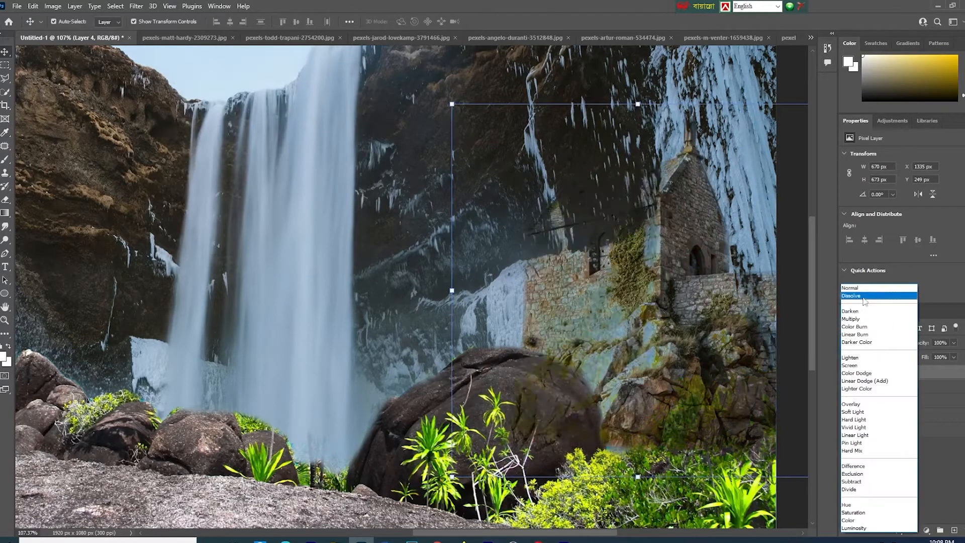
{"action": "left_click", "coordinate": [861, 290]}
Brighten the chapel layer with a Levels preset and deselect the layer.
{"action": "key", "text": "ctrl"}
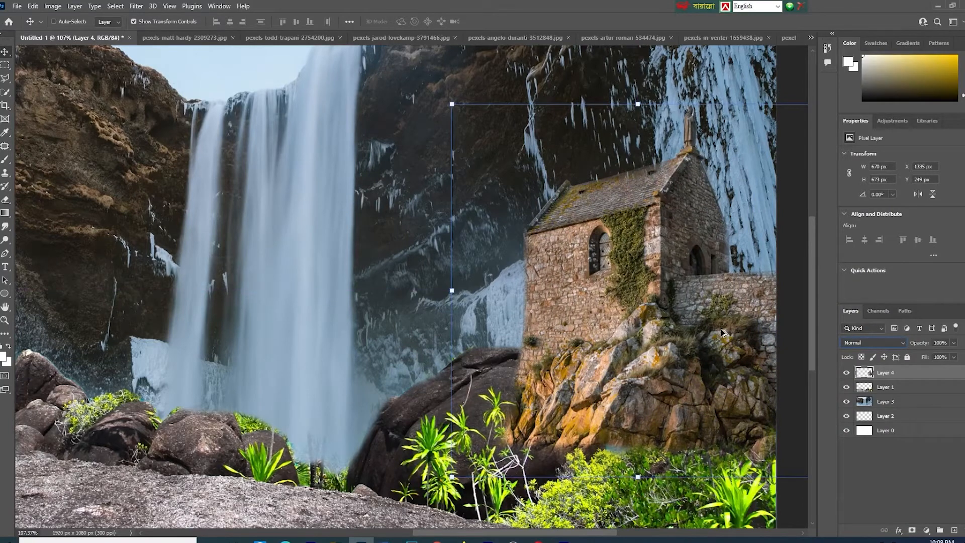
{"action": "key", "text": "ctrl+l"}
{"action": "left_click", "coordinate": [240, 96]}
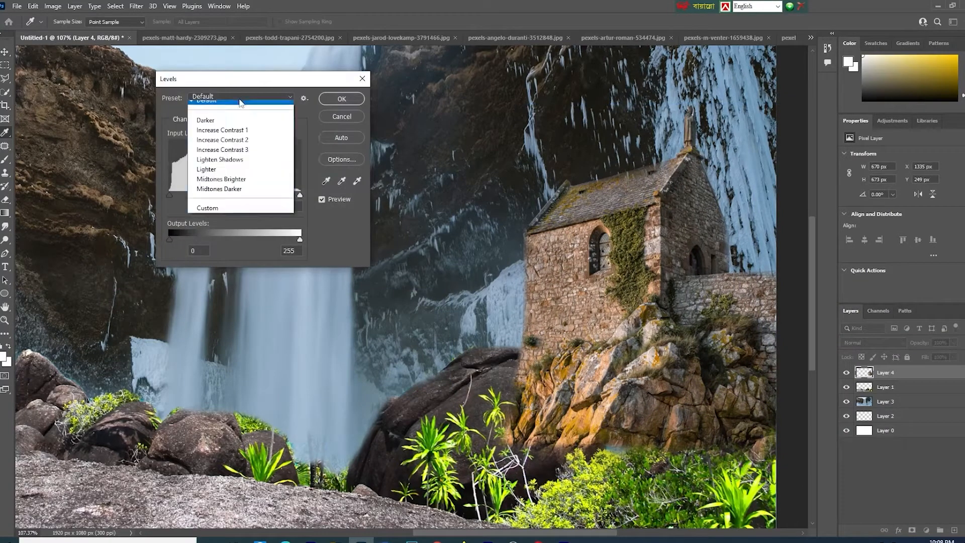
{"action": "left_click", "coordinate": [222, 173]}
{"action": "left_click", "coordinate": [346, 99]}
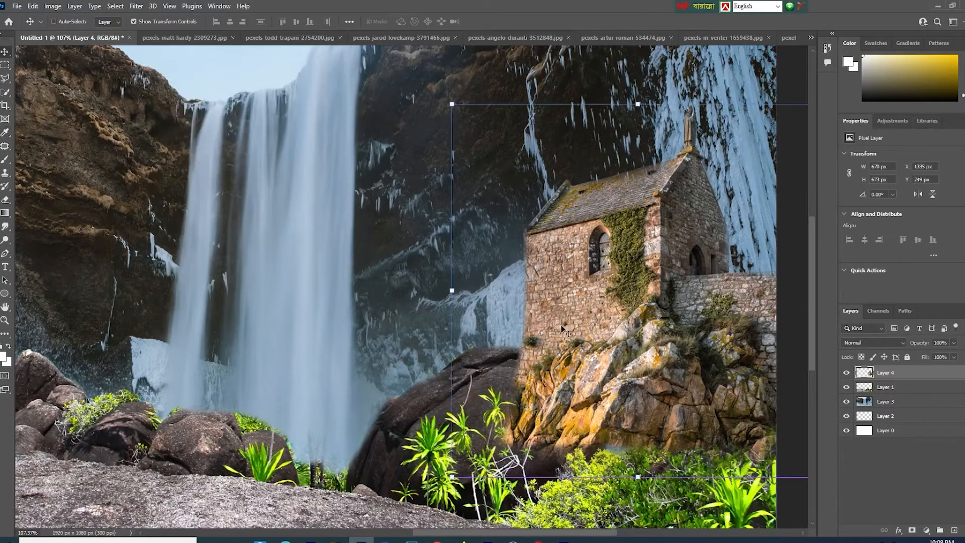
{"action": "scroll", "coordinate": [561, 324], "scroll_direction": "down", "scroll_amount": 5}
{"action": "left_click", "coordinate": [758, 369]}
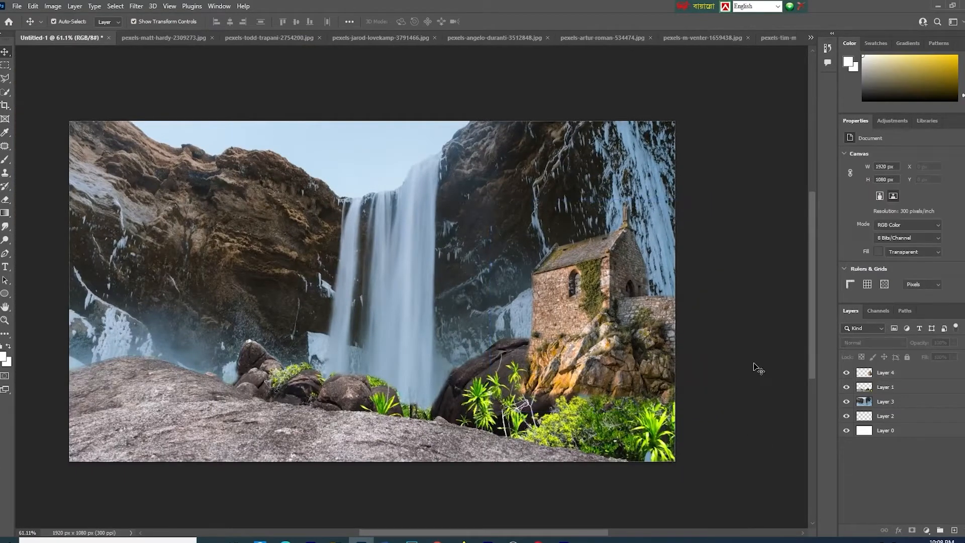
Close the chapel photo without saving and bring up the photo of the rock tower with the winding road.
{"action": "left_click", "coordinate": [210, 38]}
{"action": "left_click", "coordinate": [229, 38]}
{"action": "key", "text": "n"}
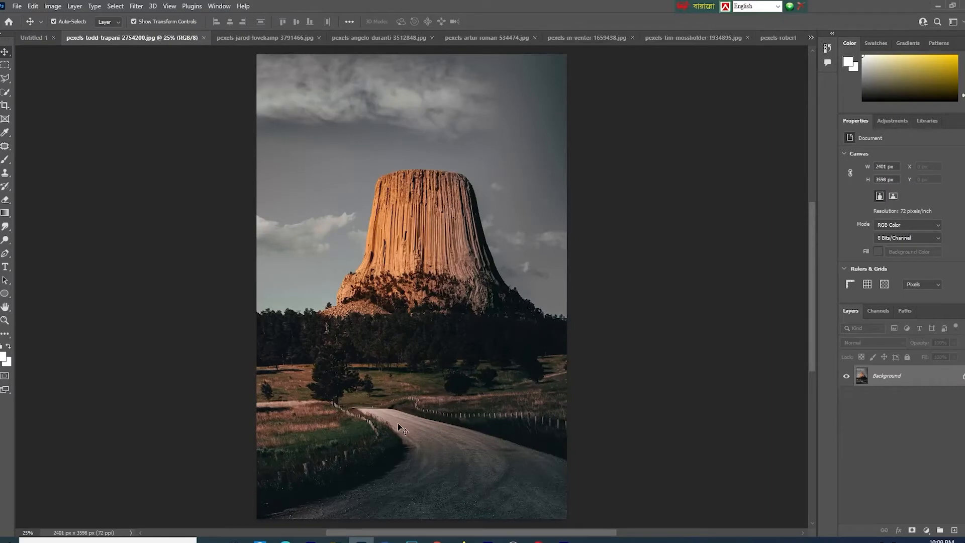
Trace a Pen tool path along the left fence, from the photo's left edge to the far end of the road.
{"action": "left_click", "coordinate": [5, 254]}
{"action": "left_click", "coordinate": [258, 484]}
{"action": "left_click_drag", "start_coordinate": [359, 450], "coordinate": [368, 440]}
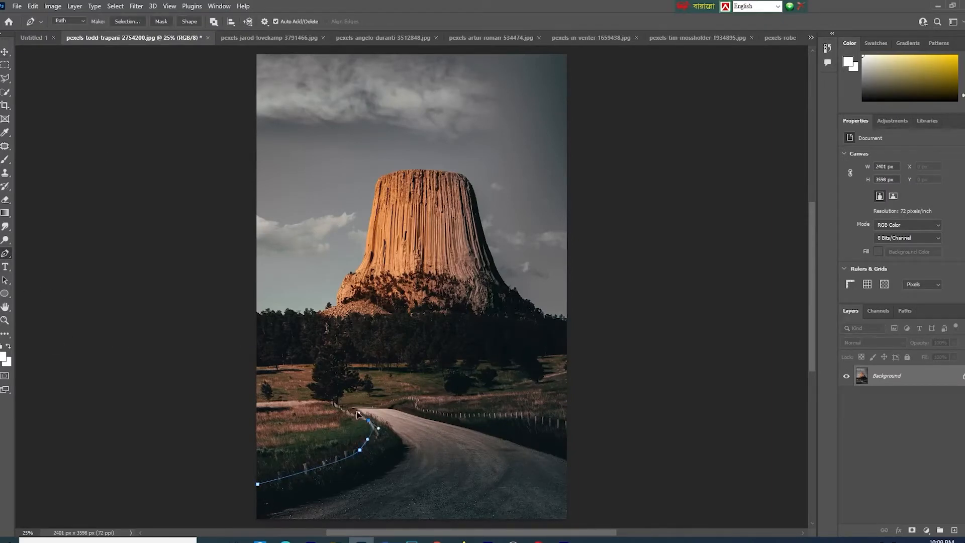
{"action": "scroll", "coordinate": [322, 462], "scroll_direction": "up", "scroll_amount": 4}
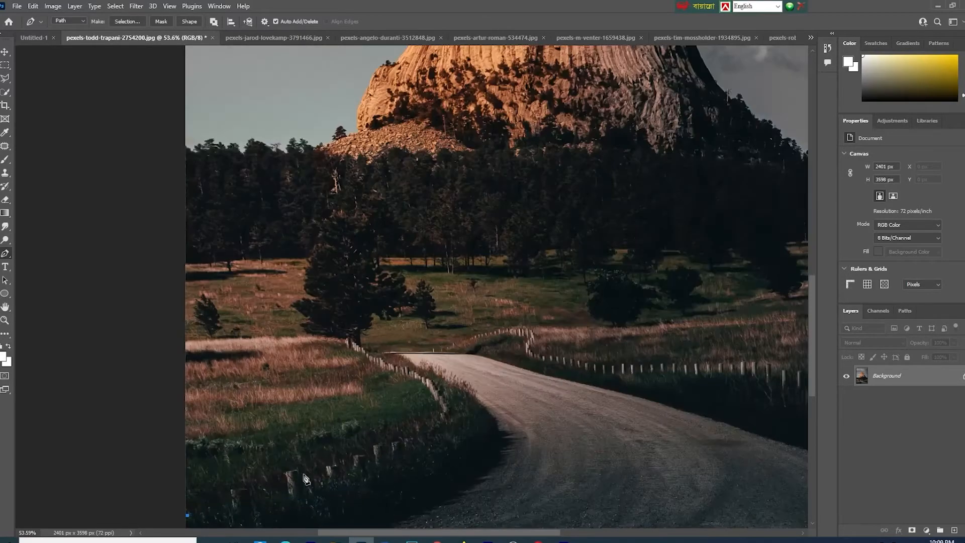
{"action": "left_click", "coordinate": [361, 451]}
{"action": "left_click", "coordinate": [427, 430]}
{"action": "left_click_drag", "start_coordinate": [433, 393], "coordinate": [445, 400]}
{"action": "left_click_drag", "start_coordinate": [425, 350], "coordinate": [427, 348]}
{"action": "left_click_drag", "start_coordinate": [459, 341], "coordinate": [465, 342]}
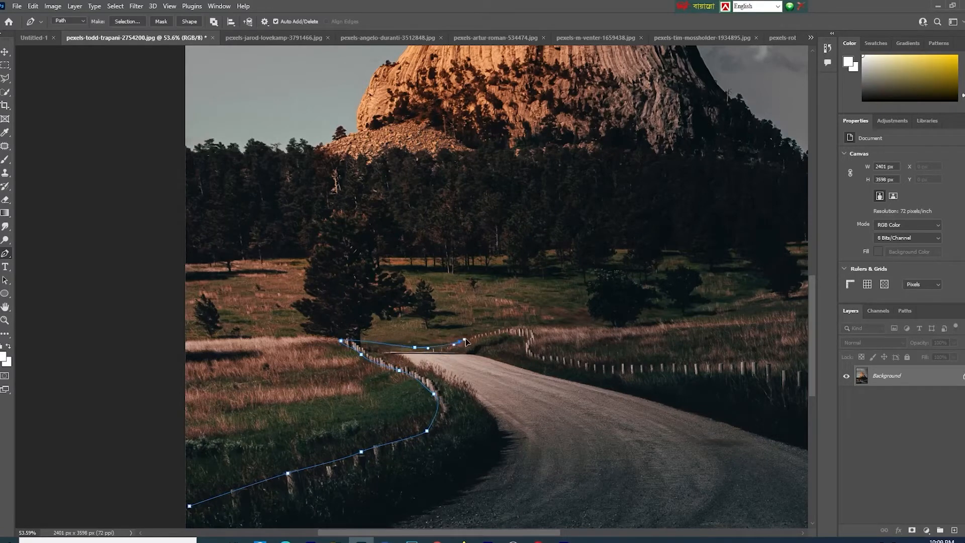
Continue the path along the fence on the road's right side to the photo's right edge.
{"action": "left_click_drag", "start_coordinate": [518, 325], "coordinate": [530, 331]}
{"action": "left_click_drag", "start_coordinate": [617, 367], "coordinate": [628, 366]}
{"action": "left_click_drag", "start_coordinate": [757, 361], "coordinate": [765, 361]}
{"action": "left_click_drag", "start_coordinate": [445, 531], "coordinate": [487, 531]}
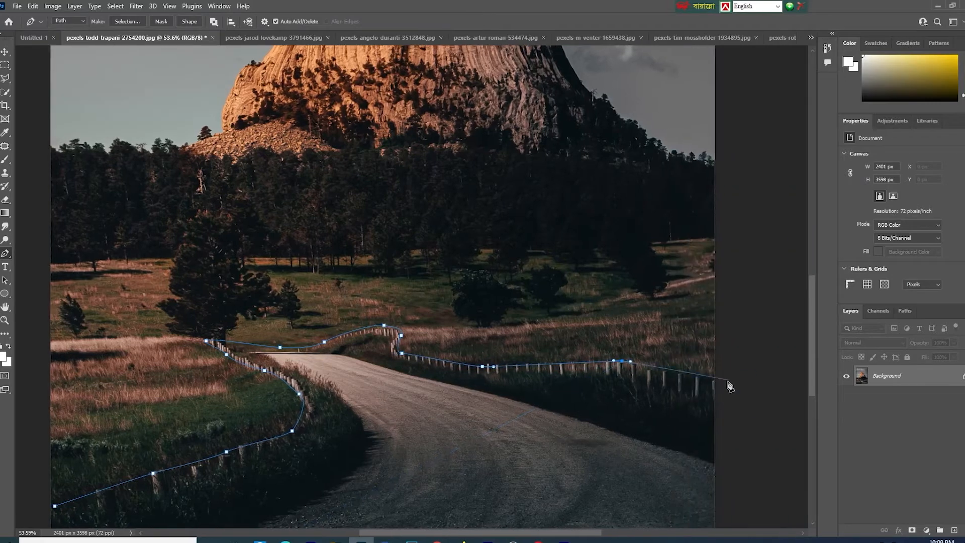
{"action": "left_click", "coordinate": [717, 380]}
Carry the path around outside the photo's lower edge and close it at its starting point.
{"action": "scroll", "coordinate": [738, 452], "scroll_direction": "down", "scroll_amount": 3}
{"action": "left_click_drag", "start_coordinate": [730, 427], "coordinate": [693, 451]}
{"action": "left_click_drag", "start_coordinate": [99, 450], "coordinate": [89, 448]}
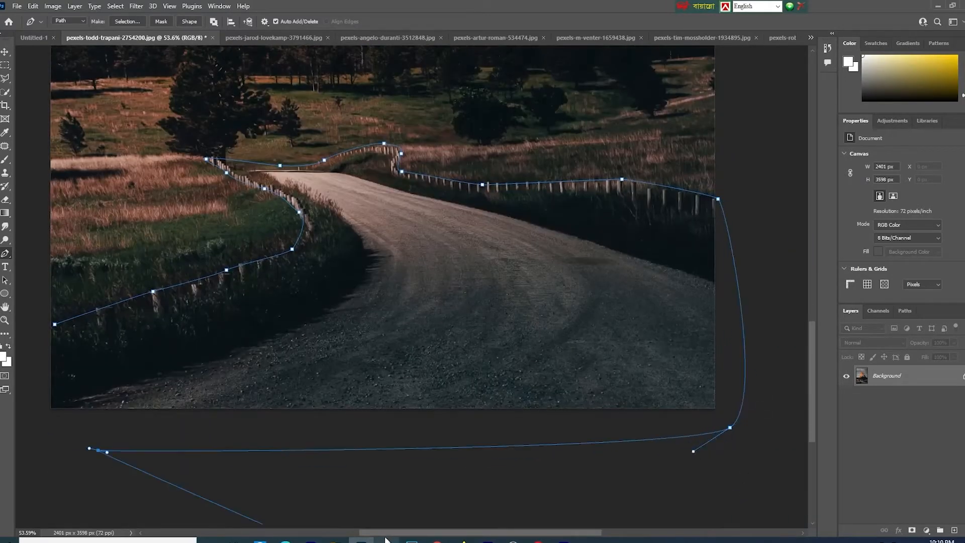
{"action": "left_click_drag", "start_coordinate": [385, 532], "coordinate": [337, 533]}
{"action": "left_click", "coordinate": [109, 319]}
{"action": "left_click", "coordinate": [194, 304]}
{"action": "left_click", "coordinate": [213, 324]}
Turn the road path into a new selection with 0 px feather and copy it to a new layer.
{"action": "right_click", "coordinate": [383, 97]}
{"action": "left_click", "coordinate": [430, 145]}
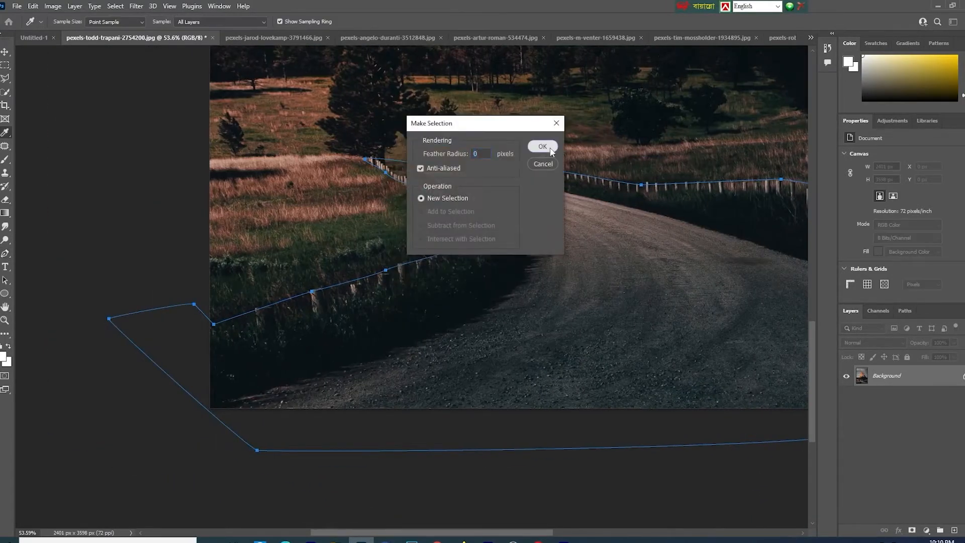
{"action": "left_click", "coordinate": [542, 147]}
{"action": "key", "text": "ctrl+j"}
Bring the road cutout into Untitled-1 above the chapel layer.
{"action": "key", "text": "v"}
{"action": "left_click_drag", "start_coordinate": [497, 233], "coordinate": [319, 284]}
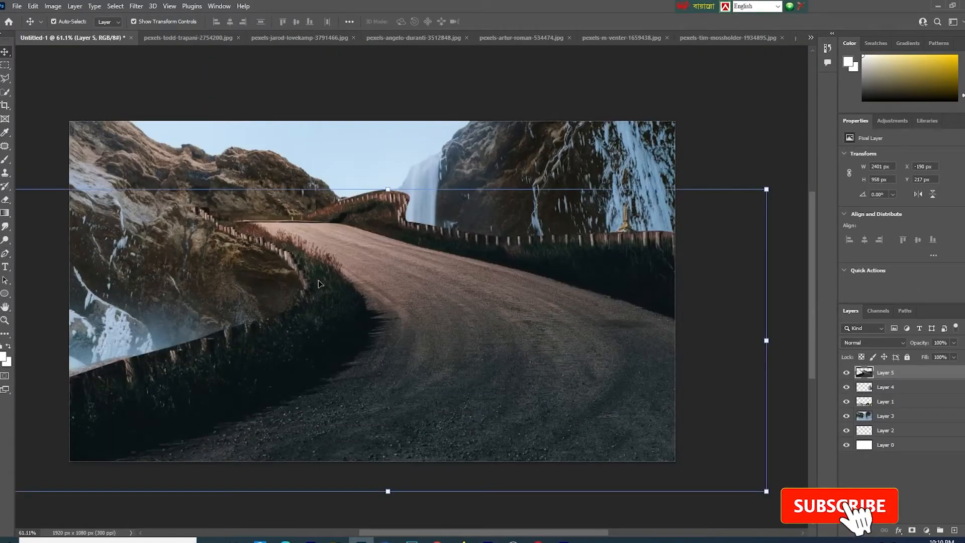
{"action": "left_click_drag", "start_coordinate": [367, 243], "coordinate": [469, 222]}
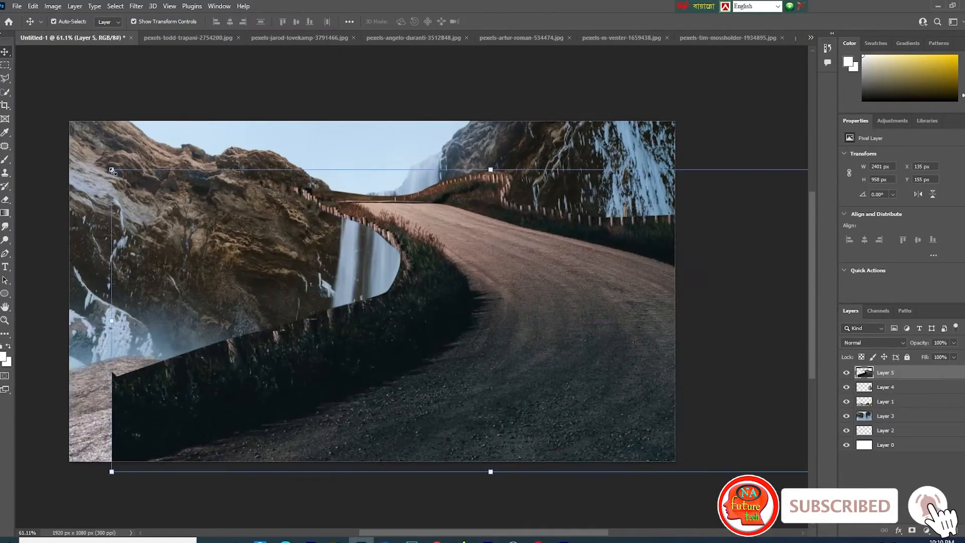
Scale the road cutout to 66.51% width and 66% height and place it in the canvas's lower-left area.
{"action": "left_click_drag", "start_coordinate": [112, 171], "coordinate": [382, 287]}
{"action": "left_click_drag", "start_coordinate": [676, 407], "coordinate": [370, 403]}
{"action": "left_click_drag", "start_coordinate": [544, 375], "coordinate": [547, 375]}
{"action": "left_click_drag", "start_coordinate": [312, 283], "coordinate": [313, 266]}
{"action": "left_click_drag", "start_coordinate": [547, 405], "coordinate": [580, 405]}
{"action": "left_click_drag", "start_coordinate": [330, 267], "coordinate": [287, 274]}
{"action": "left_click_drag", "start_coordinate": [249, 309], "coordinate": [163, 330]}
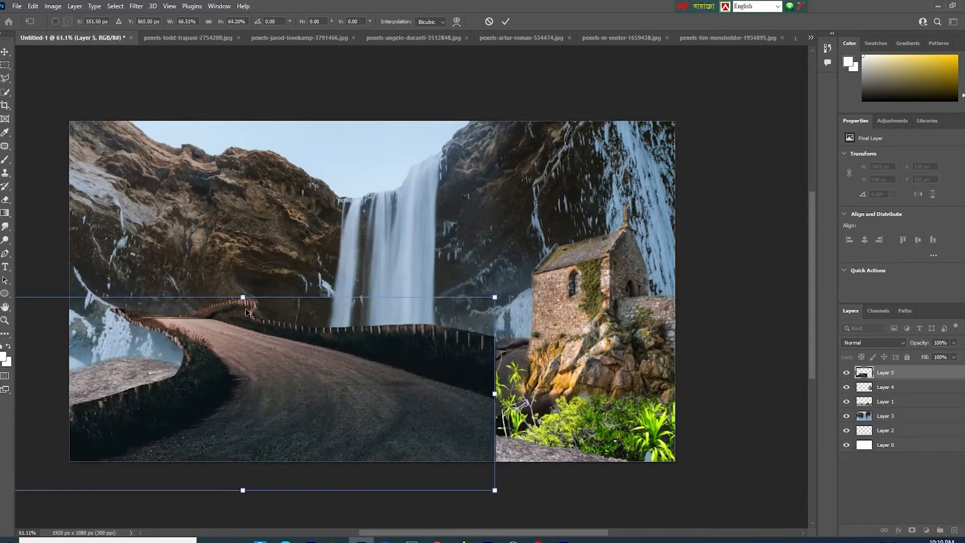
{"action": "left_click_drag", "start_coordinate": [242, 297], "coordinate": [242, 291]}
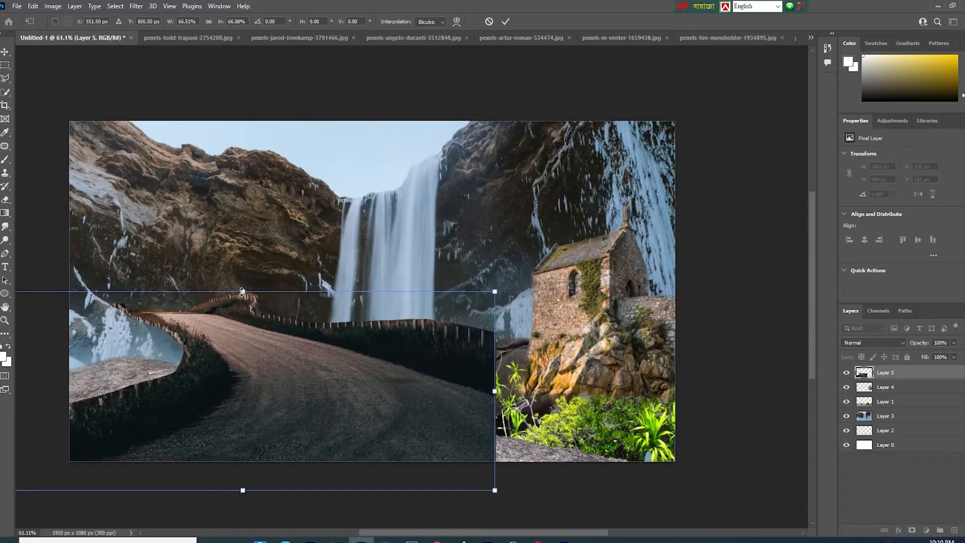
{"action": "left_click", "coordinate": [506, 21]}
Soften the road cutout's outer grass edge and the fence line below the waterfall with the Eraser, raising its flow to 73%.
{"action": "left_click", "coordinate": [5, 200]}
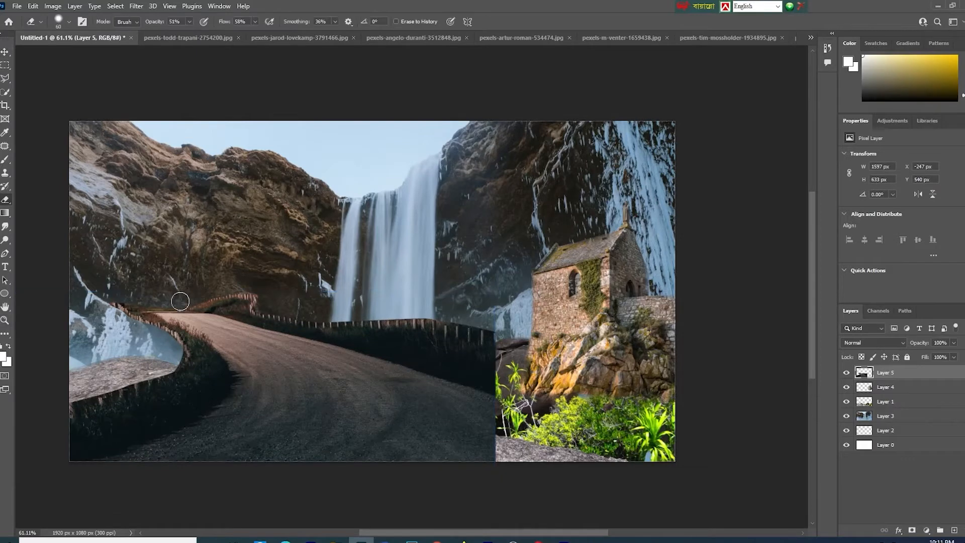
{"action": "mouse_move", "coordinate": [176, 348]}
{"action": "left_mouse_down"}
{"action": "mouse_move", "coordinate": [140, 381]}
{"action": "mouse_move", "coordinate": [76, 392]}
{"action": "mouse_move", "coordinate": [136, 376]}
{"action": "mouse_move", "coordinate": [111, 383]}
{"action": "mouse_move", "coordinate": [108, 314]}
{"action": "mouse_move", "coordinate": [169, 333]}
{"action": "mouse_move", "coordinate": [183, 353]}
{"action": "mouse_move", "coordinate": [179, 339]}
{"action": "mouse_move", "coordinate": [151, 374]}
{"action": "mouse_move", "coordinate": [71, 404]}
{"action": "left_mouse_up"}
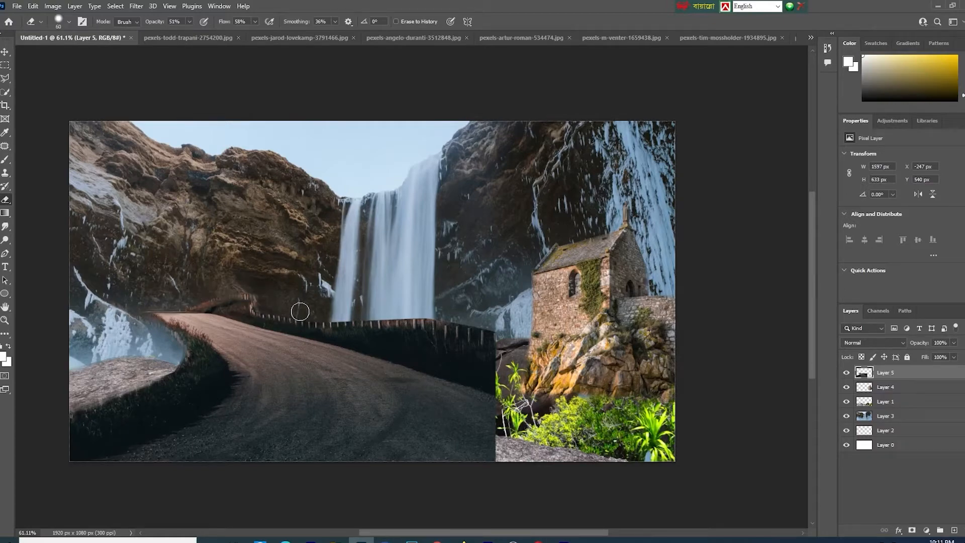
{"action": "scroll", "coordinate": [296, 309], "scroll_direction": "up", "scroll_amount": 5}
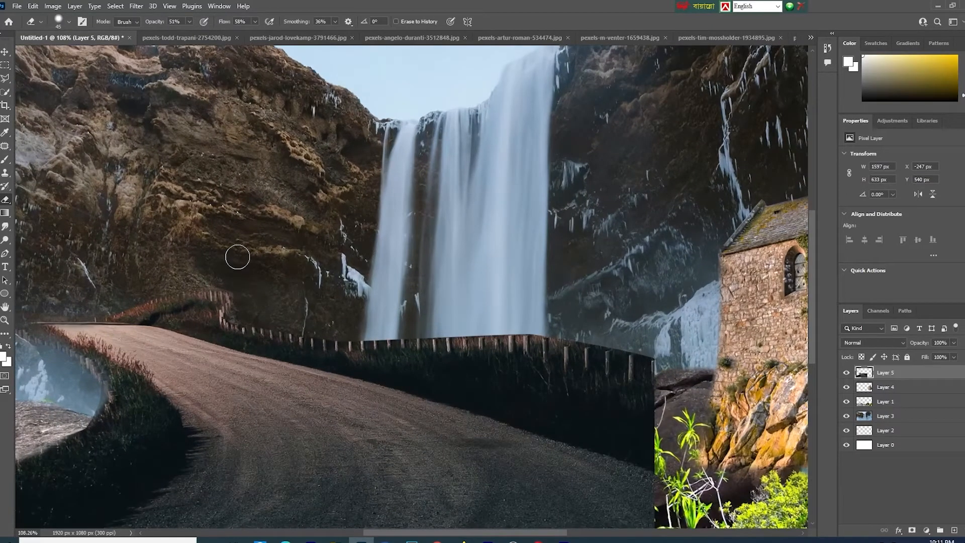
{"action": "left_click", "coordinate": [254, 21]}
{"action": "left_click", "coordinate": [263, 34]}
{"action": "left_click", "coordinate": [232, 291]}
{"action": "mouse_move", "coordinate": [390, 340]}
{"action": "left_mouse_down"}
{"action": "mouse_move", "coordinate": [490, 340]}
{"action": "mouse_move", "coordinate": [526, 328]}
{"action": "mouse_move", "coordinate": [498, 341]}
{"action": "mouse_move", "coordinate": [529, 336]}
{"action": "mouse_move", "coordinate": [662, 358]}
{"action": "mouse_move", "coordinate": [557, 334]}
{"action": "mouse_move", "coordinate": [519, 336]}
{"action": "mouse_move", "coordinate": [655, 349]}
{"action": "mouse_move", "coordinate": [603, 351]}
{"action": "mouse_move", "coordinate": [543, 336]}
{"action": "left_mouse_up"}
Set the Eraser to 67% opacity and 86% flow and erase the dark verge's outer corner between the waterfall and the chapel.
{"action": "left_click", "coordinate": [189, 21]}
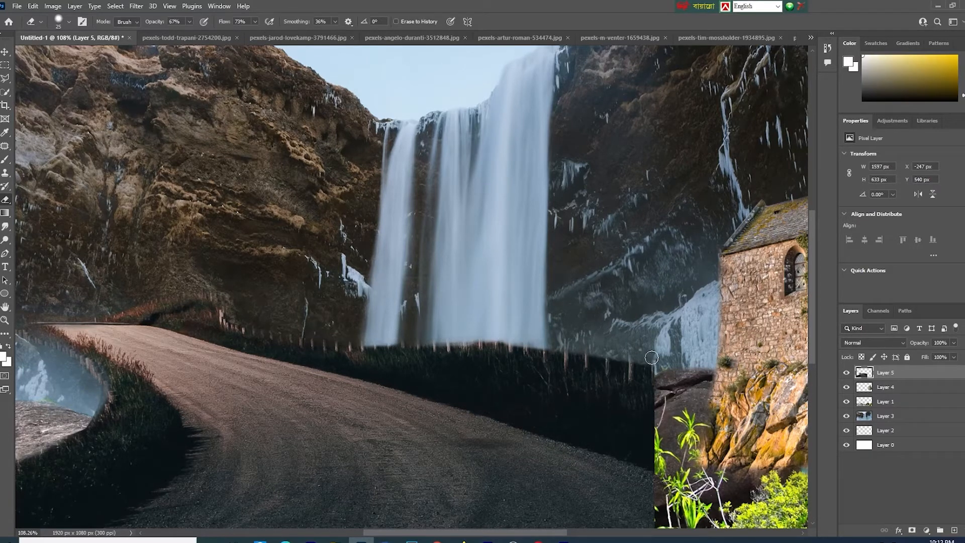
{"action": "left_click", "coordinate": [255, 22]}
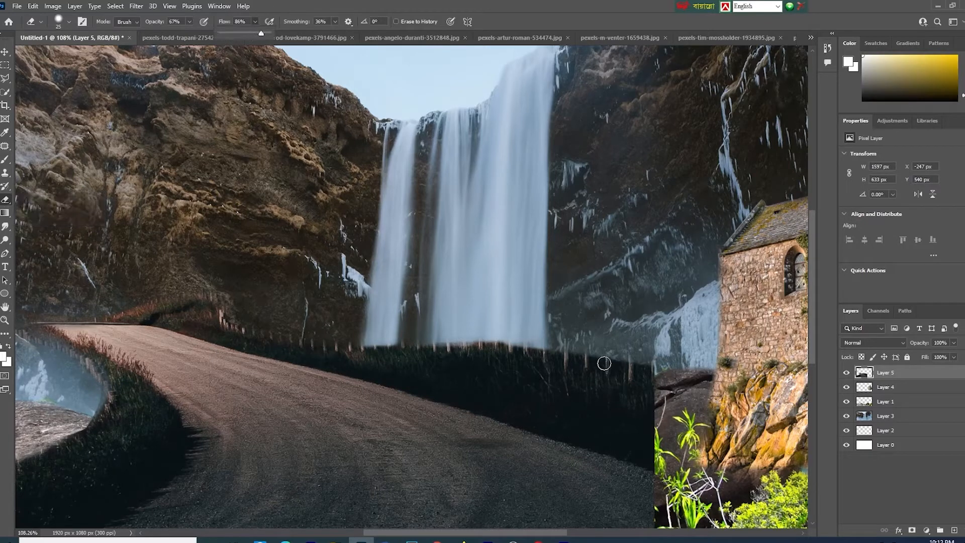
{"action": "mouse_move", "coordinate": [604, 362]}
{"action": "left_mouse_down"}
{"action": "mouse_move", "coordinate": [676, 408]}
{"action": "mouse_move", "coordinate": [649, 371]}
{"action": "mouse_move", "coordinate": [502, 335]}
{"action": "mouse_move", "coordinate": [590, 391]}
{"action": "mouse_move", "coordinate": [557, 342]}
{"action": "left_mouse_up"}
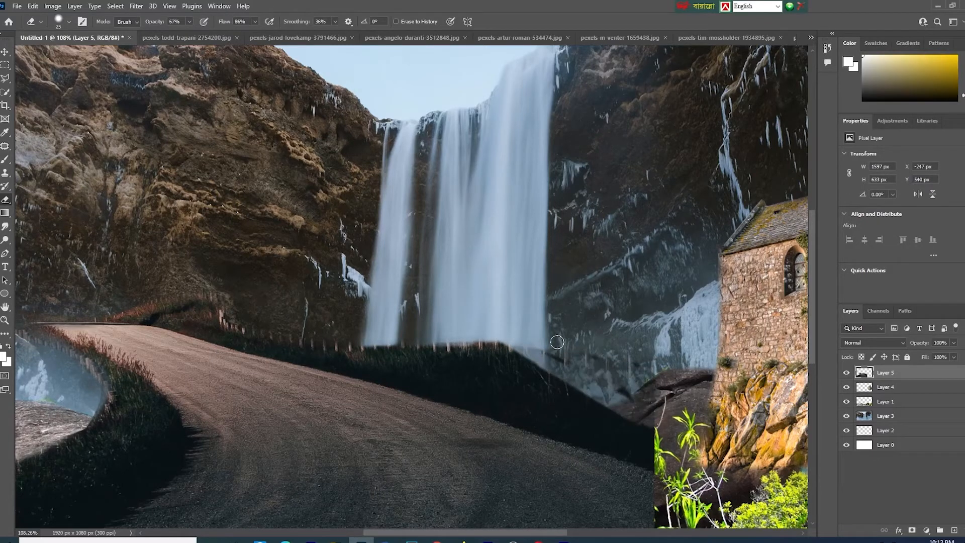
{"action": "key", "text": "bracketright"}
{"action": "mouse_move", "coordinate": [484, 329]}
{"action": "left_mouse_down"}
{"action": "mouse_move", "coordinate": [648, 404]}
{"action": "mouse_move", "coordinate": [674, 437]}
{"action": "mouse_move", "coordinate": [640, 507]}
{"action": "left_mouse_up"}
Warp the road cutout so its far end bends down and its near end stretches toward the plants below the chapel.
{"action": "scroll", "coordinate": [610, 270], "scroll_direction": "down", "scroll_amount": 3}
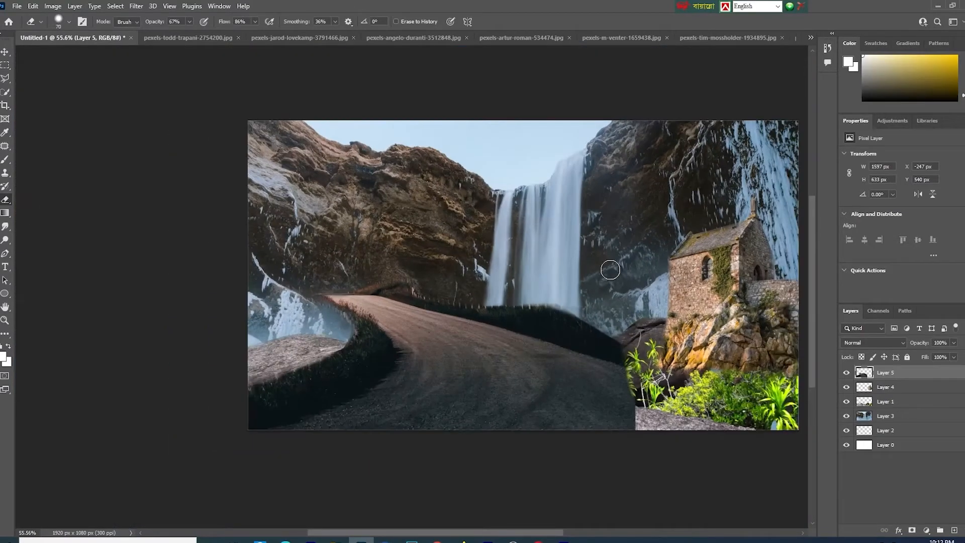
{"action": "key", "text": "v"}
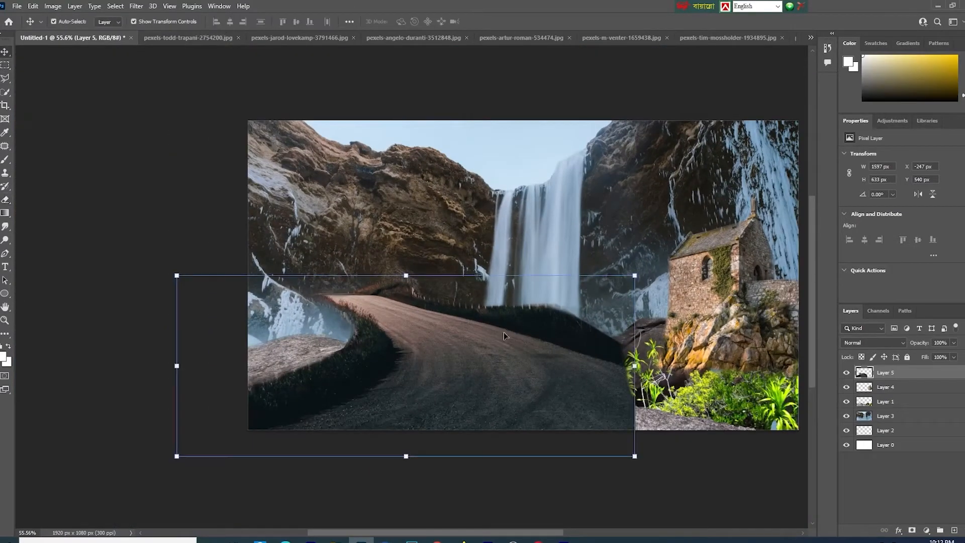
{"action": "key", "text": "ctrl+t"}
{"action": "left_click", "coordinate": [456, 21]}
{"action": "left_click_drag", "start_coordinate": [579, 370], "coordinate": [680, 435]}
{"action": "left_click_drag", "start_coordinate": [610, 431], "coordinate": [567, 427]}
{"action": "left_click_drag", "start_coordinate": [407, 398], "coordinate": [365, 394]}
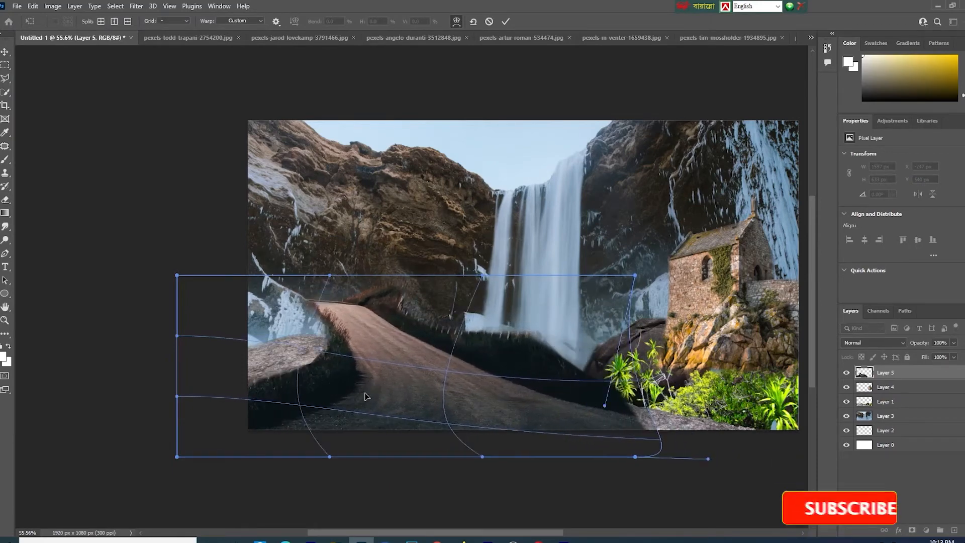
{"action": "left_click", "coordinate": [505, 21]}
Set the road layer's blend mode to Screen.
{"action": "left_click", "coordinate": [853, 474]}
{"action": "left_click", "coordinate": [872, 327]}
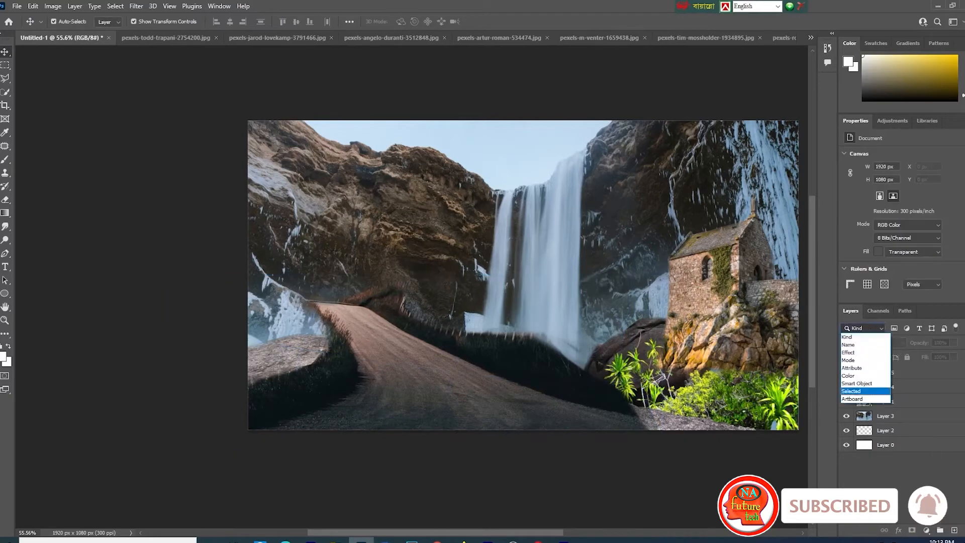
{"action": "left_click", "coordinate": [894, 372]}
{"action": "left_click", "coordinate": [881, 344]}
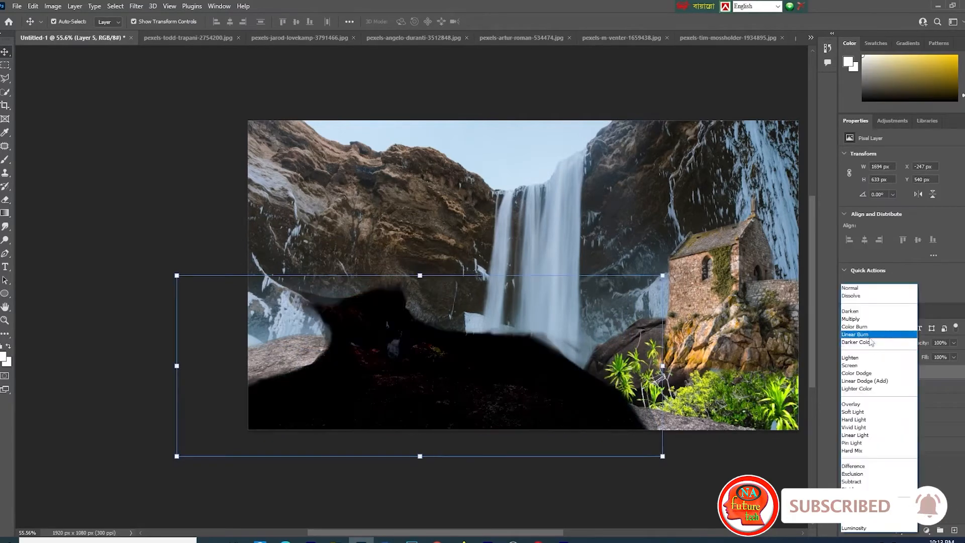
{"action": "left_click", "coordinate": [862, 366]}
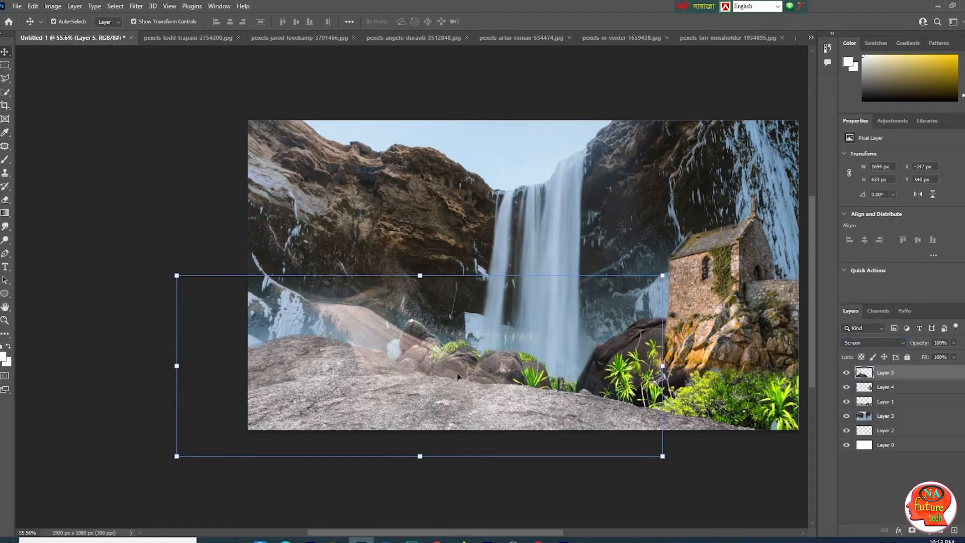
Raise the road layer's black output level to 52, lower its white output level and confirm the Levels adjustment.
{"action": "key", "text": "ctrl+l"}
{"action": "left_click_drag", "start_coordinate": [169, 239], "coordinate": [197, 240]}
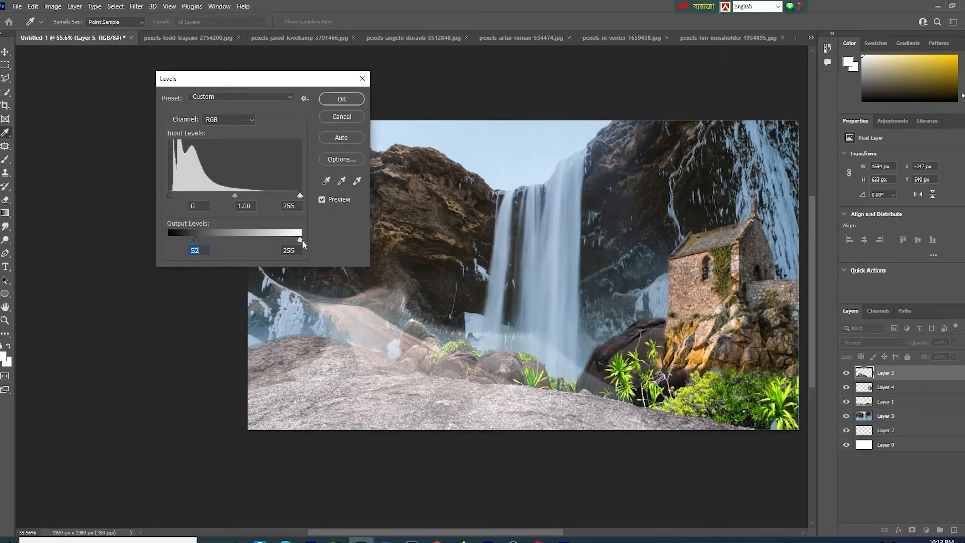
{"action": "left_click_drag", "start_coordinate": [300, 239], "coordinate": [265, 240]}
{"action": "left_click", "coordinate": [229, 119]}
{"action": "left_click", "coordinate": [216, 142]}
{"action": "left_click", "coordinate": [339, 100]}
Try Normal blending on the road layer and undo the blend mode and Levels edits, restoring the warped road.
{"action": "left_click", "coordinate": [874, 343]}
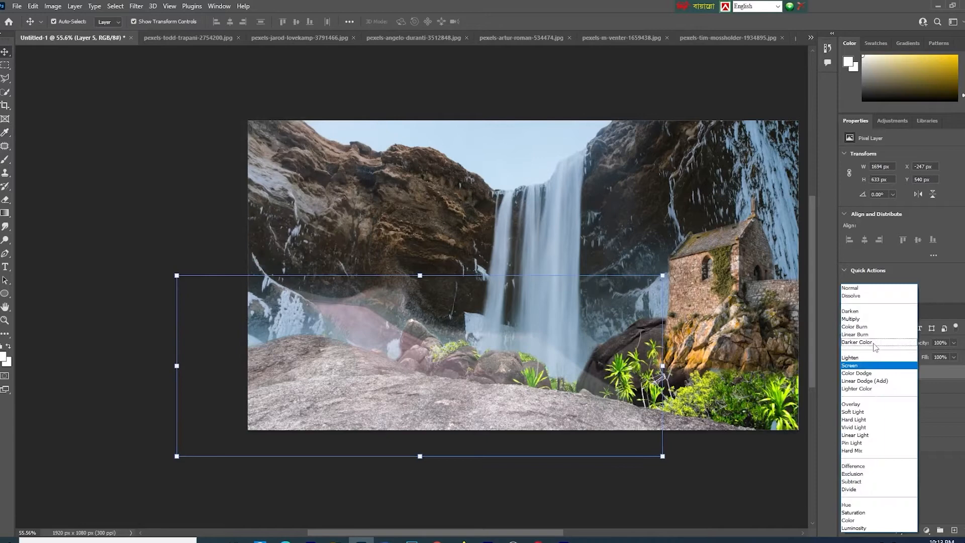
{"action": "left_click", "coordinate": [859, 288]}
{"action": "key", "text": "ctrl+z"}
{"action": "key", "text": "ctrl+z"}
{"action": "key", "text": "ctrl+z"}
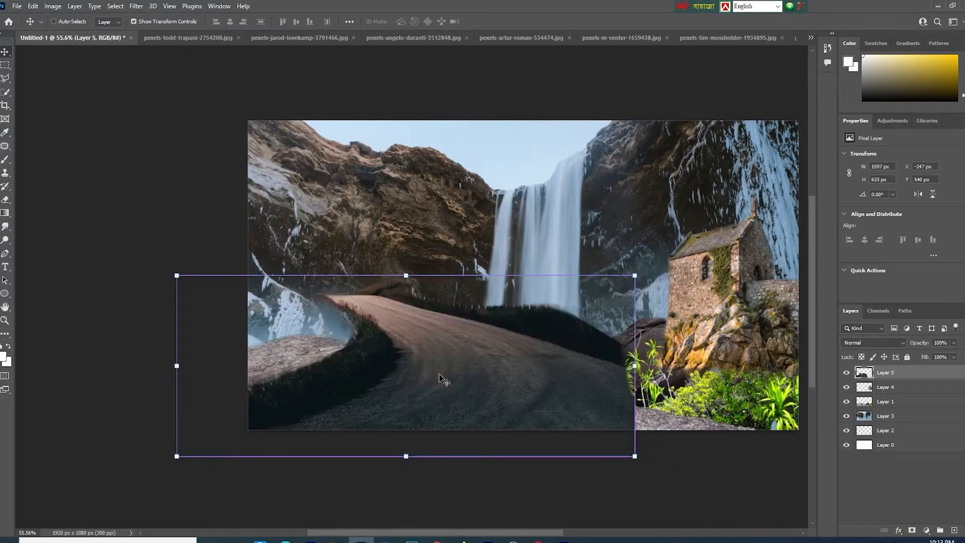
{"action": "key", "text": "ctrl+shift+z"}
Change the warped road layer, Layer 5, to the Screen blend mode.
{"action": "left_click", "coordinate": [79, 239]}
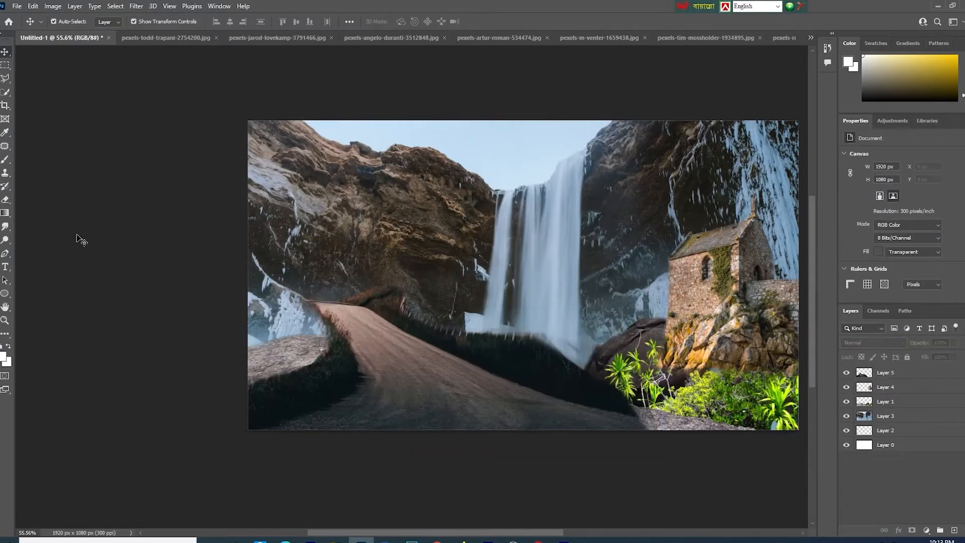
{"action": "left_click", "coordinate": [884, 373]}
{"action": "left_click", "coordinate": [870, 342]}
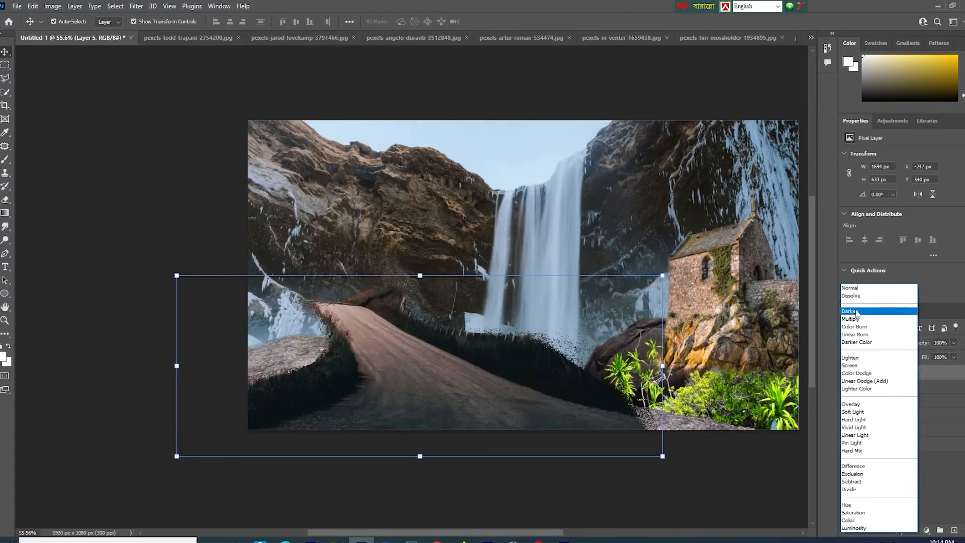
{"action": "left_click", "coordinate": [858, 370]}
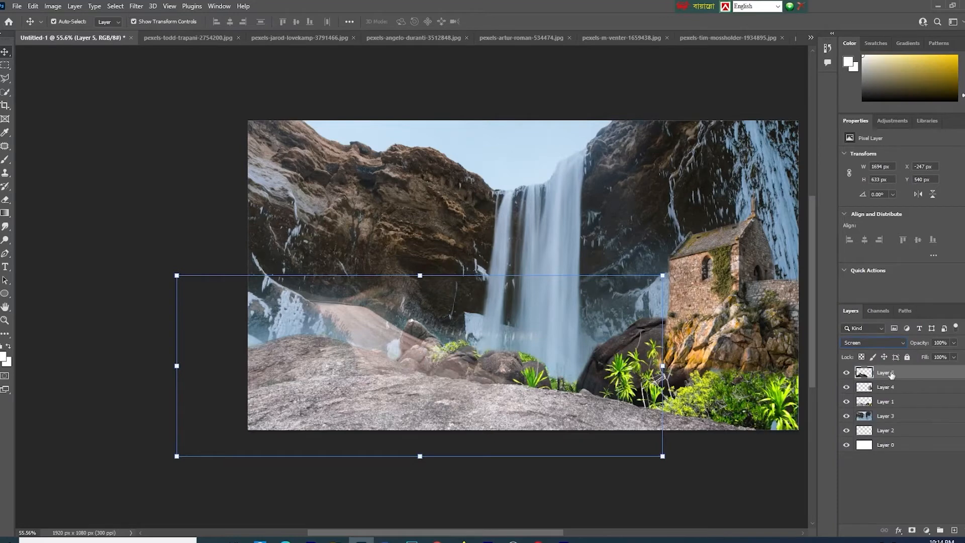
Try RGB output levels of 41 to 158 and Blue of 141 to 213 on the road layer, and apply the Midtones Brighter preset.
{"action": "key", "text": "ctrl+l"}
{"action": "left_click_drag", "start_coordinate": [169, 239], "coordinate": [191, 241]}
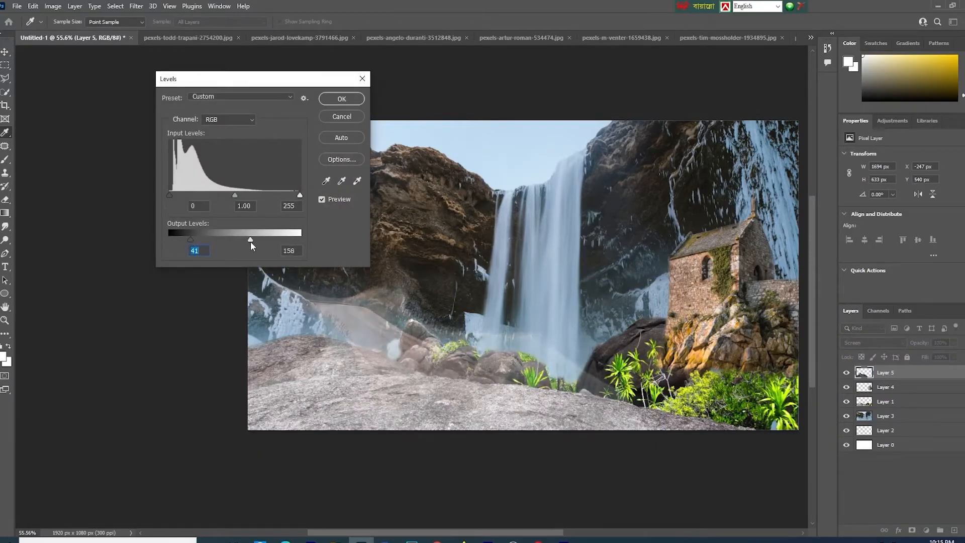
{"action": "key", "text": "Tab"}
{"action": "left_click", "coordinate": [216, 129]}
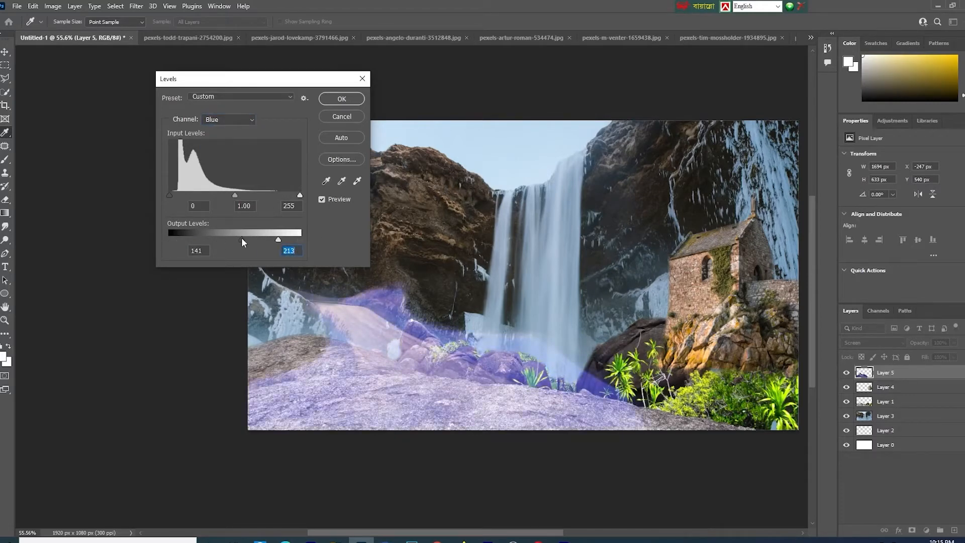
{"action": "left_click", "coordinate": [239, 96]}
{"action": "left_click", "coordinate": [231, 187]}
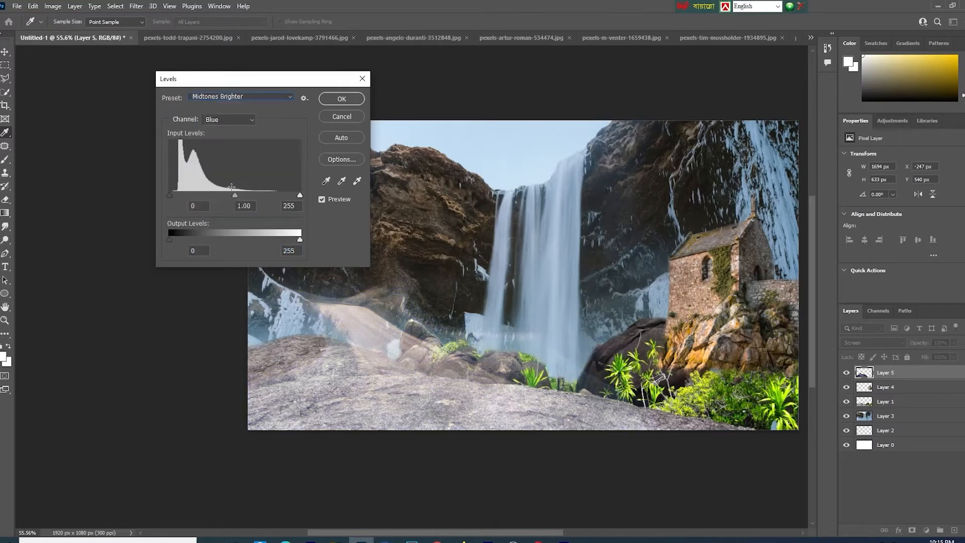
{"action": "left_click", "coordinate": [341, 99]}
{"action": "key", "text": "v"}
{"action": "left_click", "coordinate": [700, 489]}
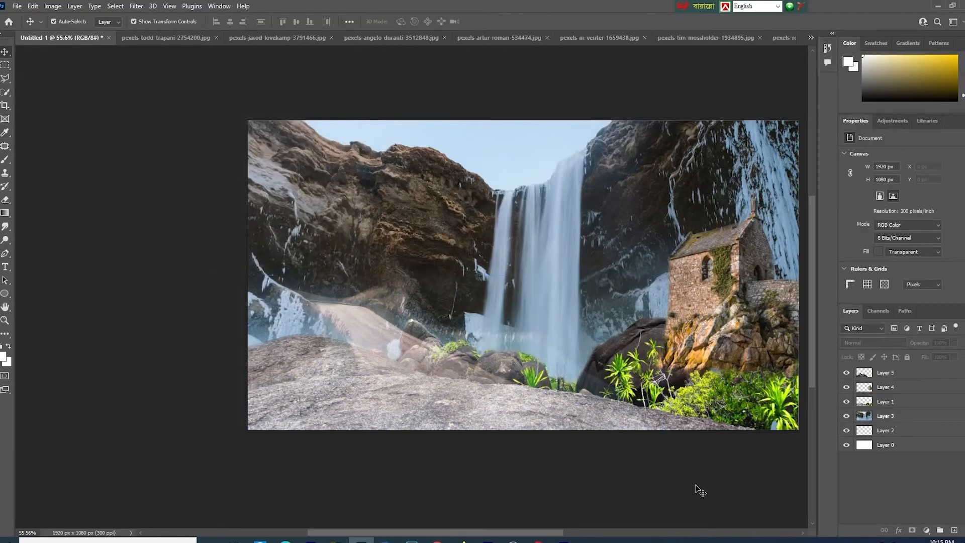
Erase the road layer's faint upper edge in front of the cliff and waterfall, raising the Eraser's opacity to 88%.
{"action": "left_click", "coordinate": [5, 199]}
{"action": "left_click", "coordinate": [884, 372]}
{"action": "mouse_move", "coordinate": [372, 284]}
{"action": "left_mouse_down"}
{"action": "mouse_move", "coordinate": [469, 325]}
{"action": "mouse_move", "coordinate": [474, 341]}
{"action": "mouse_move", "coordinate": [525, 343]}
{"action": "mouse_move", "coordinate": [517, 350]}
{"action": "mouse_move", "coordinate": [542, 333]}
{"action": "left_mouse_up"}
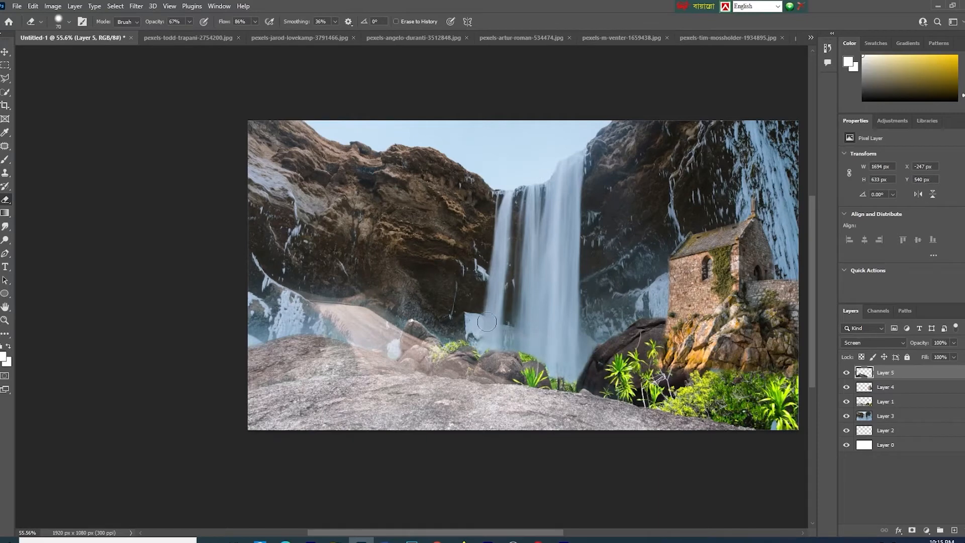
{"action": "left_click", "coordinate": [189, 22]}
{"action": "left_click", "coordinate": [554, 354]}
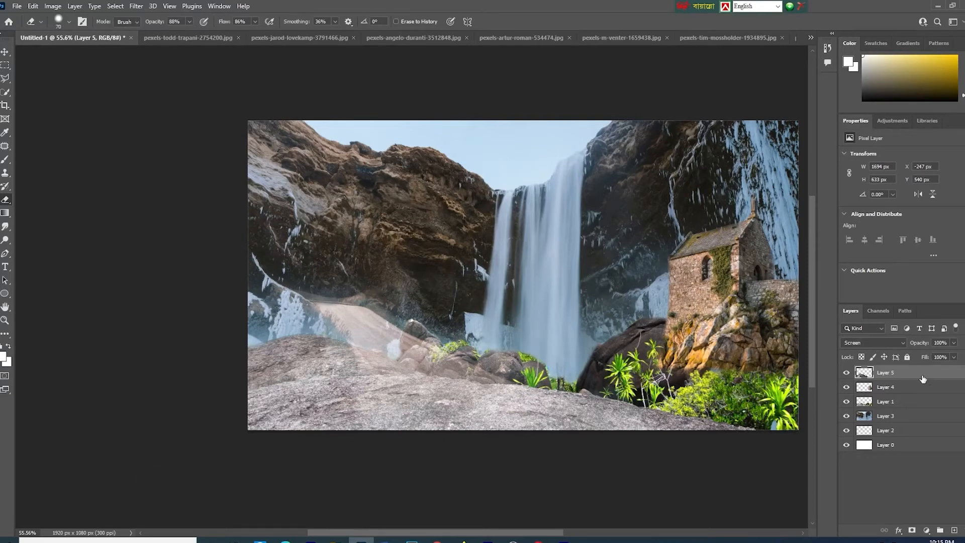
Close the pexels-todd-trapani-2754200.jpg road photo and switch to pexels-angelo-duranti-3512848.jpg.
{"action": "left_click", "coordinate": [181, 38]}
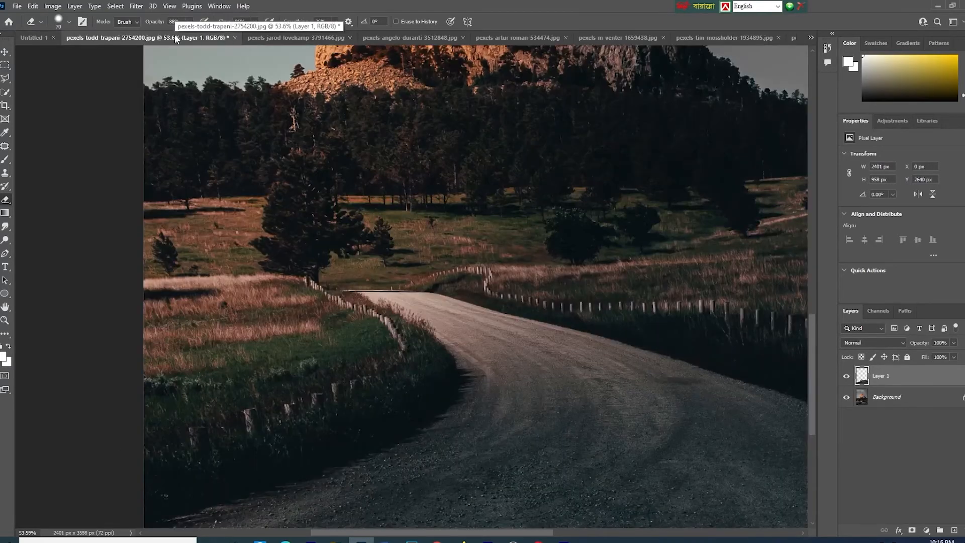
{"action": "left_click", "coordinate": [235, 38]}
{"action": "left_click", "coordinate": [481, 203]}
{"action": "left_click", "coordinate": [200, 39]}
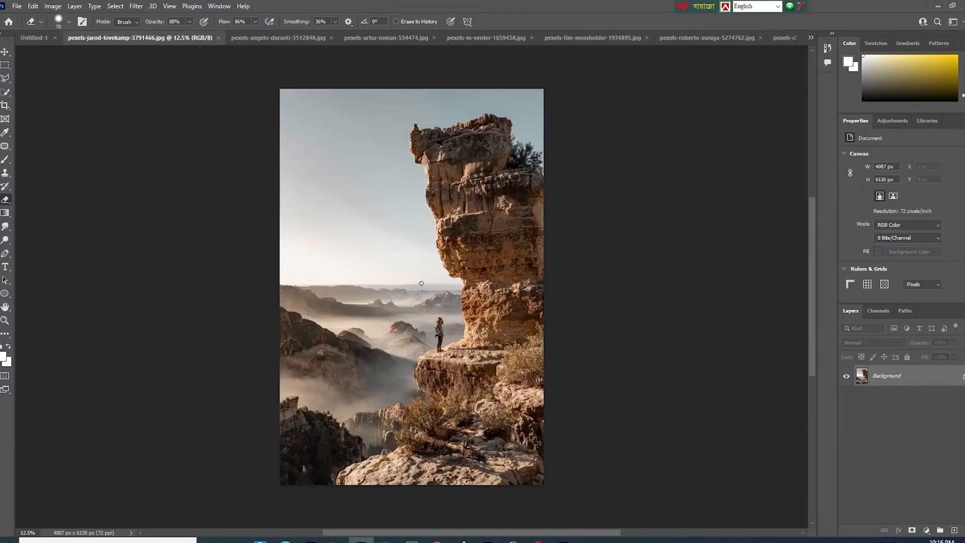
{"action": "left_click", "coordinate": [276, 38]}
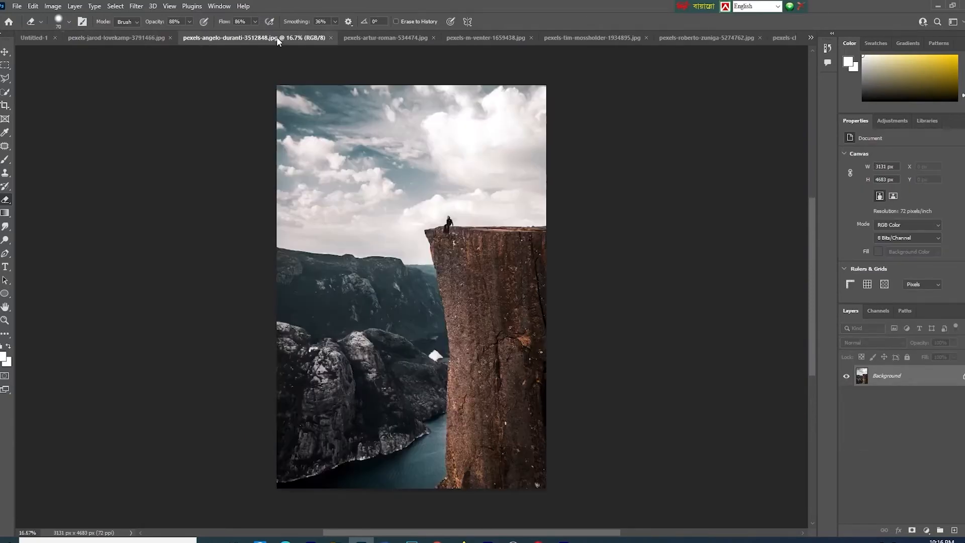
Select the brown cliff and its seated figure with Quick Selection and copy them to a new layer.
{"action": "left_click", "coordinate": [6, 93]}
{"action": "mouse_move", "coordinate": [461, 246]}
{"action": "left_mouse_down"}
{"action": "mouse_move", "coordinate": [533, 286]}
{"action": "mouse_move", "coordinate": [528, 427]}
{"action": "mouse_move", "coordinate": [482, 457]}
{"action": "left_mouse_up"}
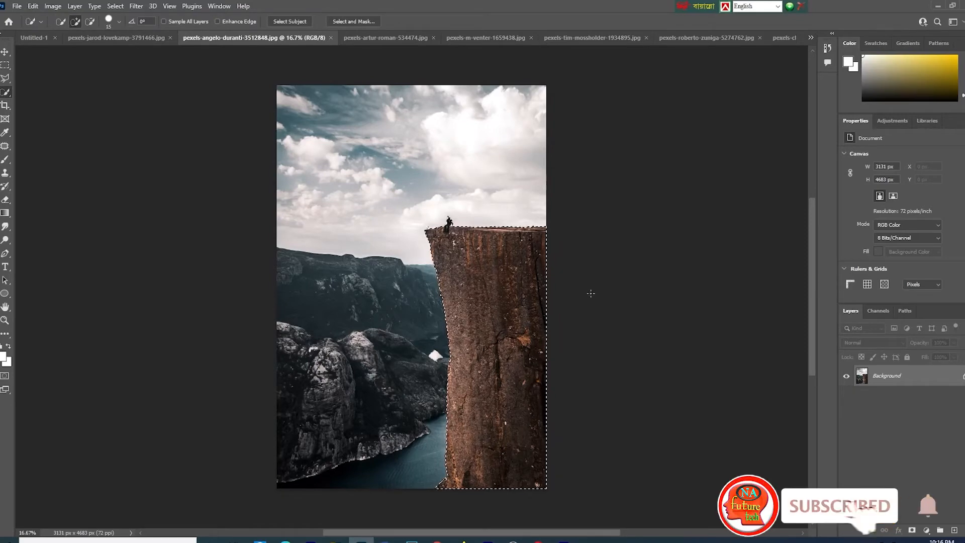
{"action": "key", "text": "ctrl+j"}
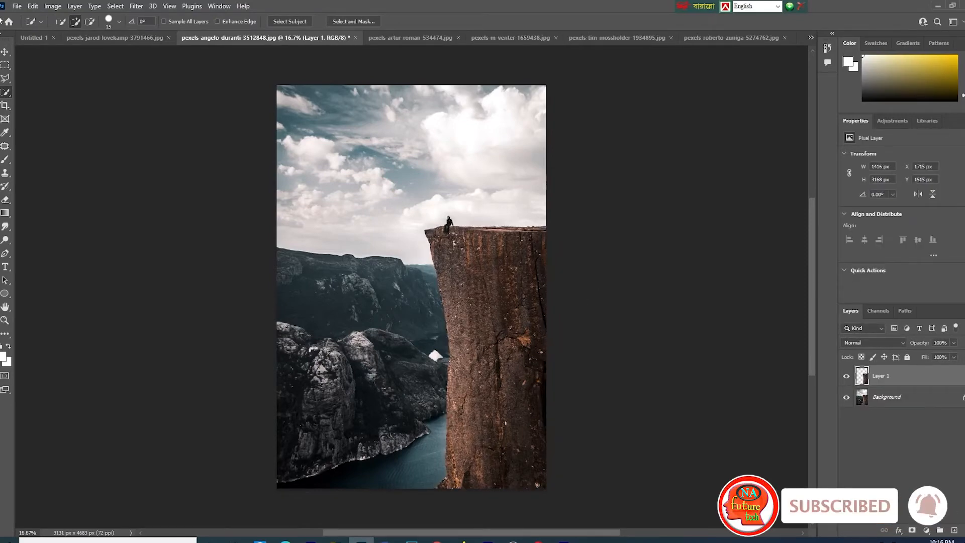
Bring the cliff cutout into Untitled-1 above the road layer and erase the white patch beside its upper-left corner.
{"action": "left_click", "coordinate": [5, 65]}
{"action": "left_click", "coordinate": [5, 52]}
{"action": "left_click_drag", "start_coordinate": [482, 296], "coordinate": [561, 318]}
{"action": "left_click_drag", "start_coordinate": [524, 228], "coordinate": [491, 237]}
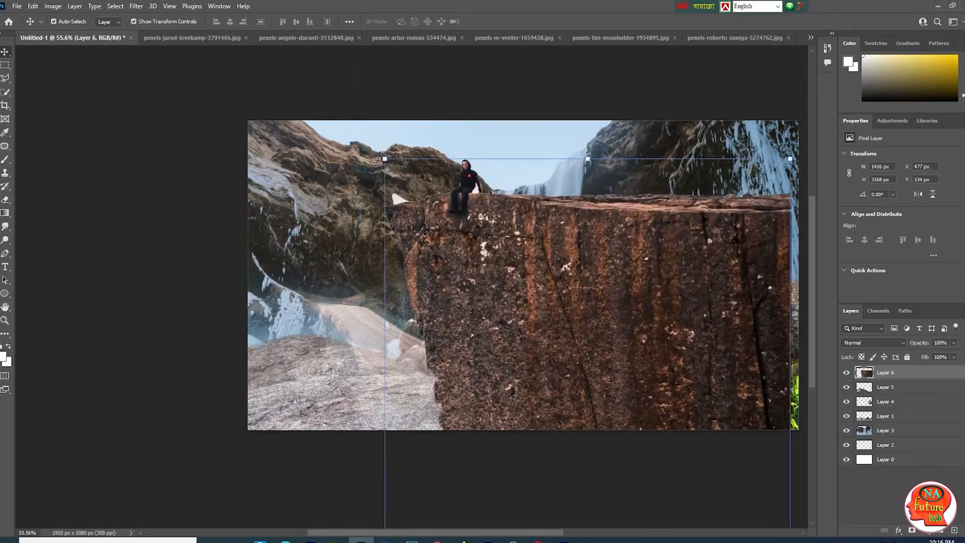
{"action": "left_click", "coordinate": [5, 199]}
{"action": "mouse_move", "coordinate": [387, 199]}
{"action": "left_mouse_down"}
{"action": "mouse_move", "coordinate": [395, 194]}
{"action": "mouse_move", "coordinate": [385, 188]}
{"action": "left_mouse_up"}
Scale the cliff cutout to 27.97% width and 34.31% height and place it in the canvas's lower-left corner.
{"action": "scroll", "coordinate": [392, 271], "scroll_direction": "down", "scroll_amount": 3}
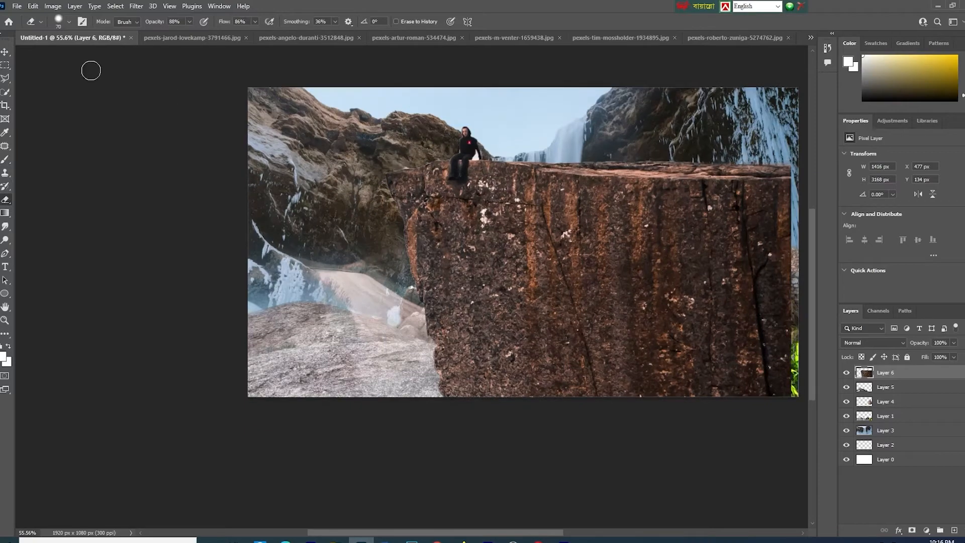
{"action": "left_click", "coordinate": [5, 52]}
{"action": "left_click_drag", "start_coordinate": [545, 262], "coordinate": [430, 224]}
{"action": "left_click_drag", "start_coordinate": [270, 86], "coordinate": [407, 304]}
{"action": "left_click_drag", "start_coordinate": [460, 352], "coordinate": [381, 150]}
{"action": "left_click_drag", "start_coordinate": [327, 102], "coordinate": [373, 277]}
{"action": "left_click_drag", "start_coordinate": [485, 346], "coordinate": [463, 179]}
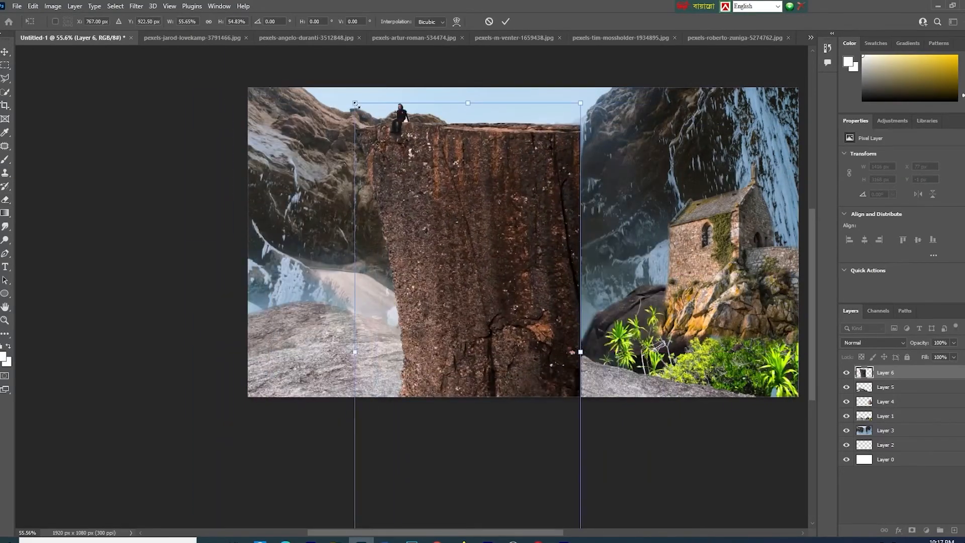
{"action": "left_click_drag", "start_coordinate": [353, 108], "coordinate": [467, 289]}
{"action": "left_click_drag", "start_coordinate": [531, 339], "coordinate": [302, 267]}
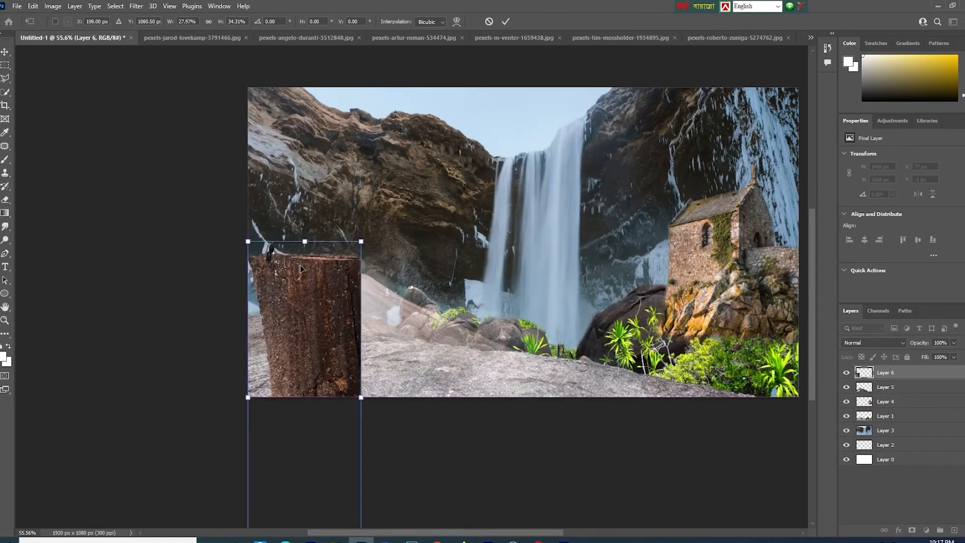
Flip the cliff cutout horizontally and raise it against the canvas's left edge.
{"action": "right_click", "coordinate": [302, 268]}
{"action": "left_click", "coordinate": [338, 465]}
{"action": "left_click_drag", "start_coordinate": [322, 319], "coordinate": [293, 195]}
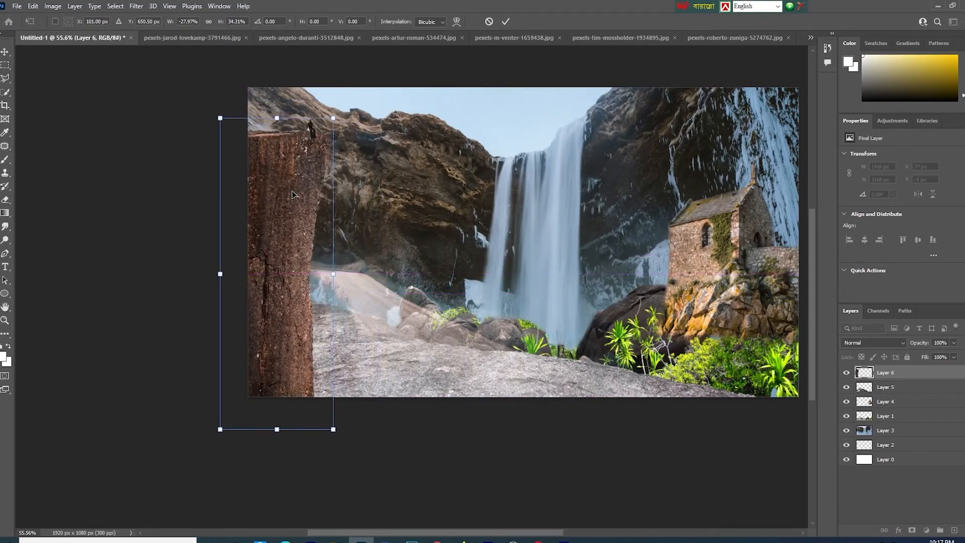
{"action": "key", "text": "Return"}
Move the cliff layer between Layer 1 and Layer 3 and shift the cliff slightly up and to the right.
{"action": "left_click_drag", "start_coordinate": [893, 372], "coordinate": [899, 420]}
{"action": "left_click_drag", "start_coordinate": [287, 200], "coordinate": [303, 179]}
Erase the part of the road layer, Layer 5, that overlaps the cliff's lower area.
{"action": "left_click", "coordinate": [390, 302]}
{"action": "left_click", "coordinate": [6, 200]}
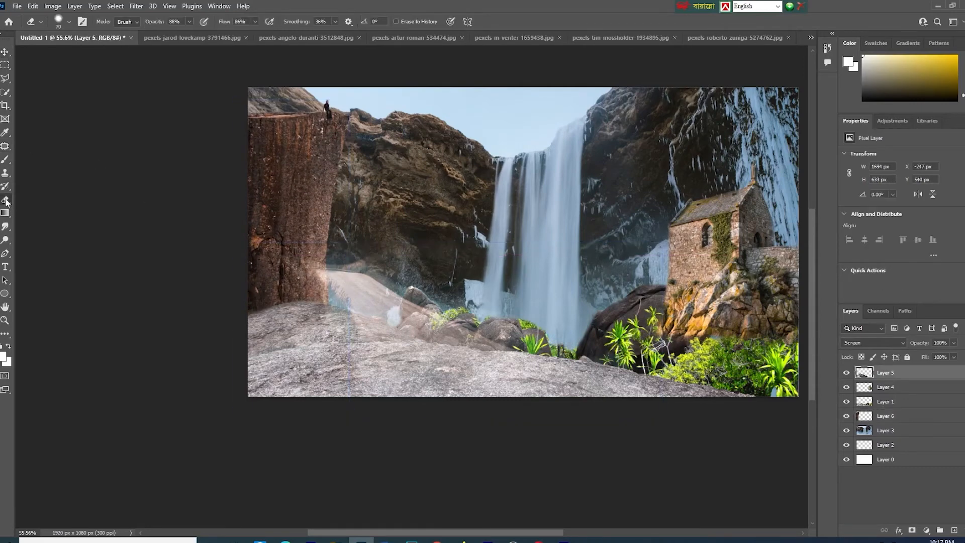
{"action": "left_click_drag", "start_coordinate": [298, 249], "coordinate": [319, 292]}
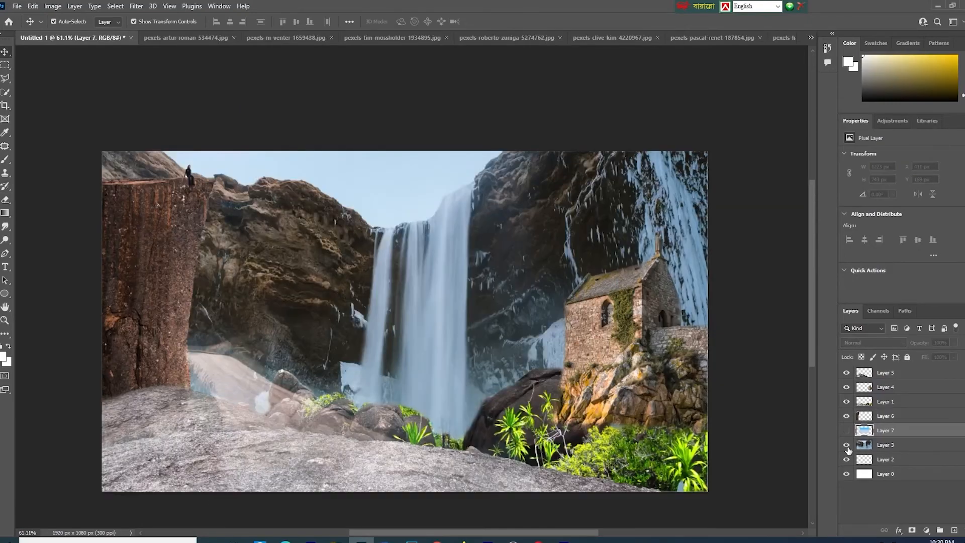
Start a Sky Replacement on the waterfall layer, Layer 3.
{"action": "left_click", "coordinate": [884, 445]}
{"action": "left_click", "coordinate": [33, 6]}
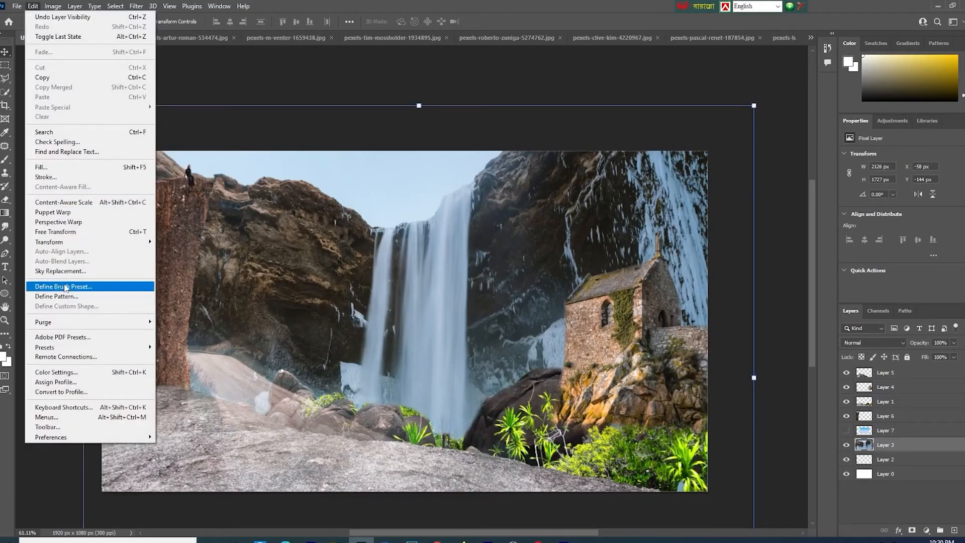
{"action": "left_click", "coordinate": [60, 271]}
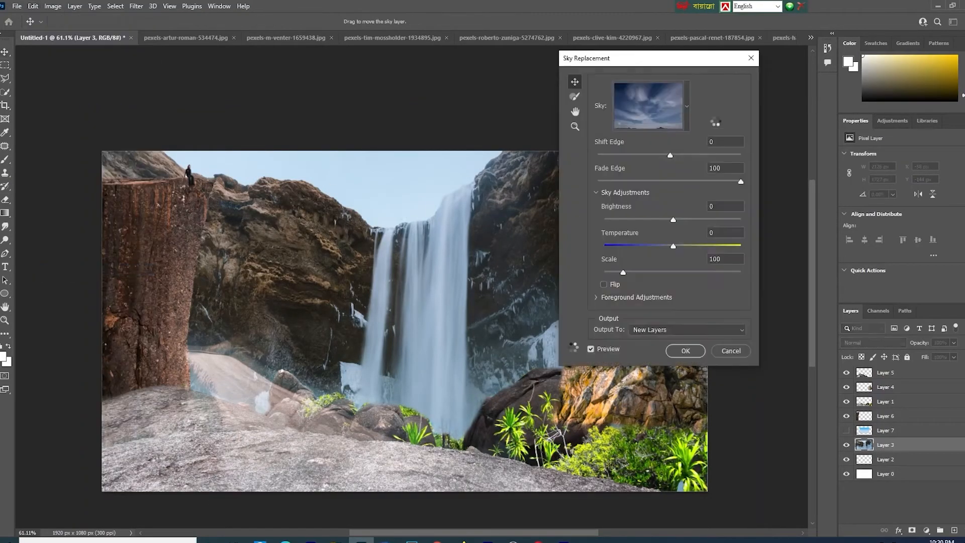
Preview several cloud presets from the Blue Skies group as the replacement sky behind the waterfall.
{"action": "left_click", "coordinate": [687, 107]}
{"action": "left_click", "coordinate": [634, 254]}
{"action": "scroll", "coordinate": [643, 326], "scroll_direction": "down", "scroll_amount": 1}
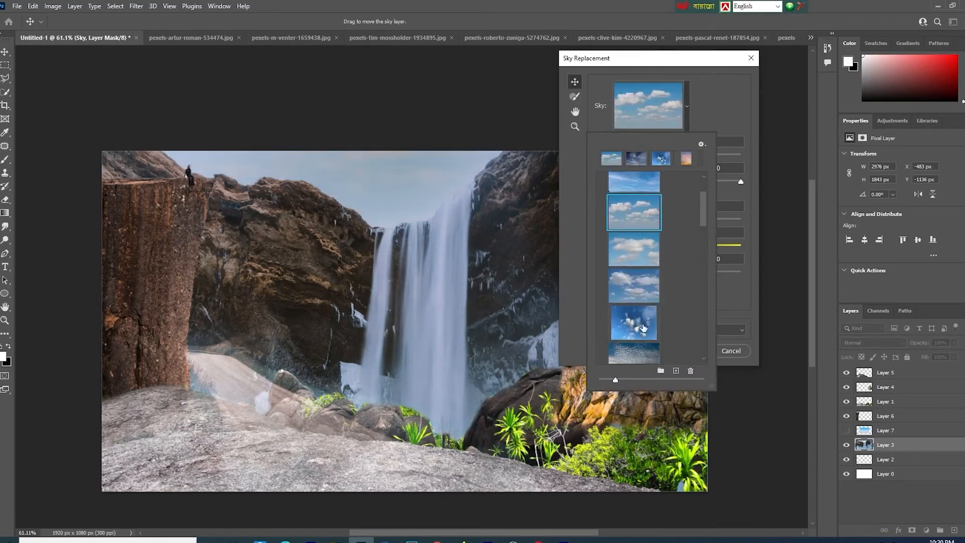
{"action": "left_click", "coordinate": [637, 321]}
{"action": "scroll", "coordinate": [636, 321], "scroll_direction": "down", "scroll_amount": 3}
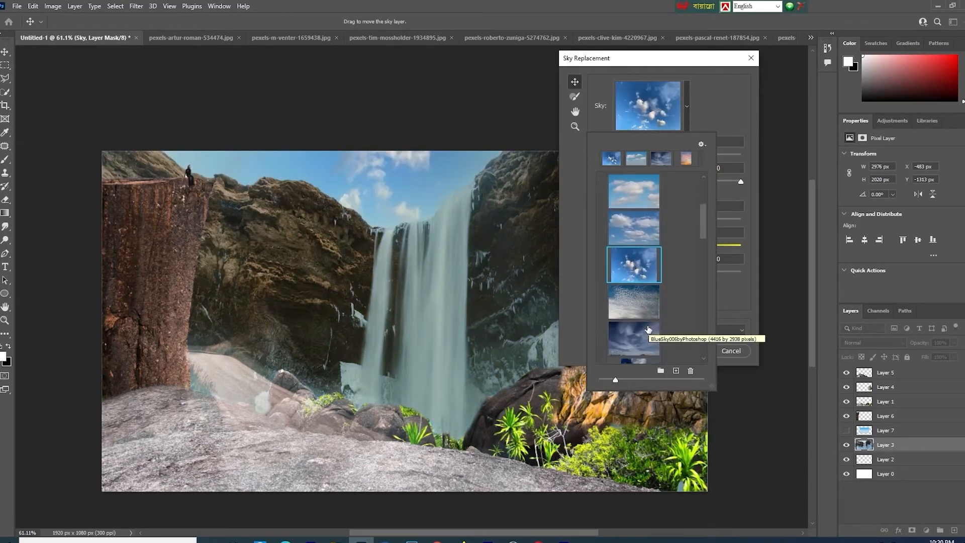
{"action": "left_click", "coordinate": [637, 288]}
{"action": "scroll", "coordinate": [638, 281], "scroll_direction": "down", "scroll_amount": 2}
{"action": "scroll", "coordinate": [643, 281], "scroll_direction": "down", "scroll_amount": 3}
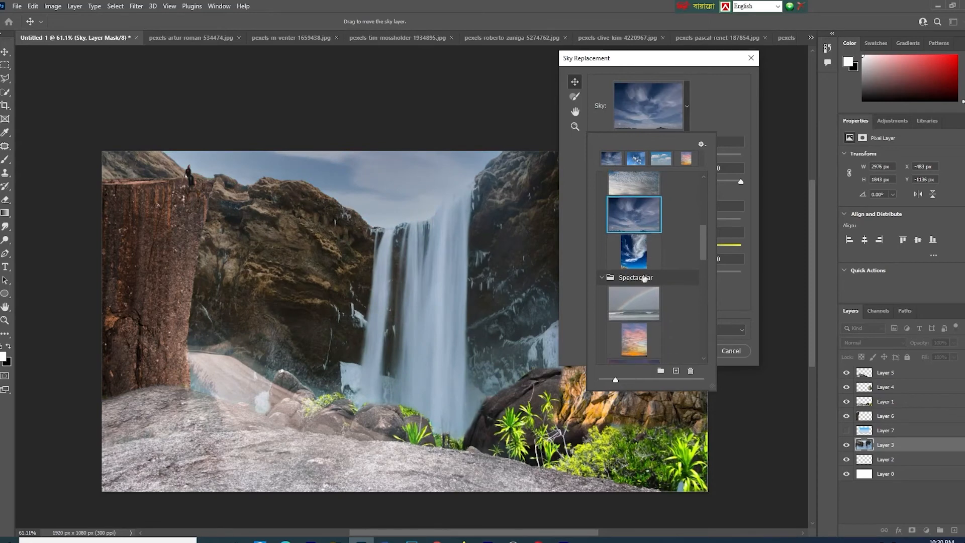
Try presets from the Spectacular and Sunsets groups, scaling the pink-and-purple sunset sky to 255.
{"action": "left_click", "coordinate": [643, 296]}
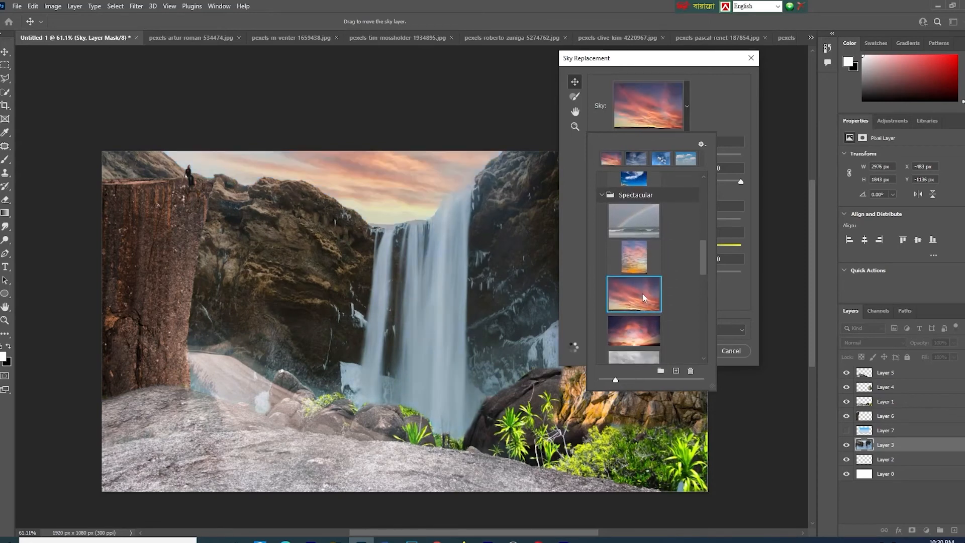
{"action": "scroll", "coordinate": [637, 322], "scroll_direction": "down", "scroll_amount": 4}
{"action": "left_click", "coordinate": [637, 322]}
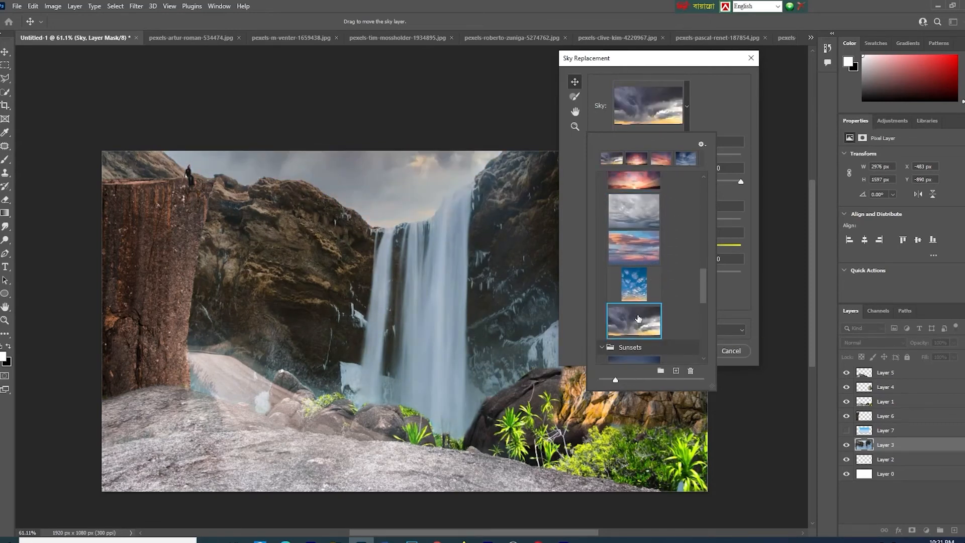
{"action": "scroll", "coordinate": [638, 321], "scroll_direction": "down", "scroll_amount": 5}
{"action": "left_click", "coordinate": [642, 274]}
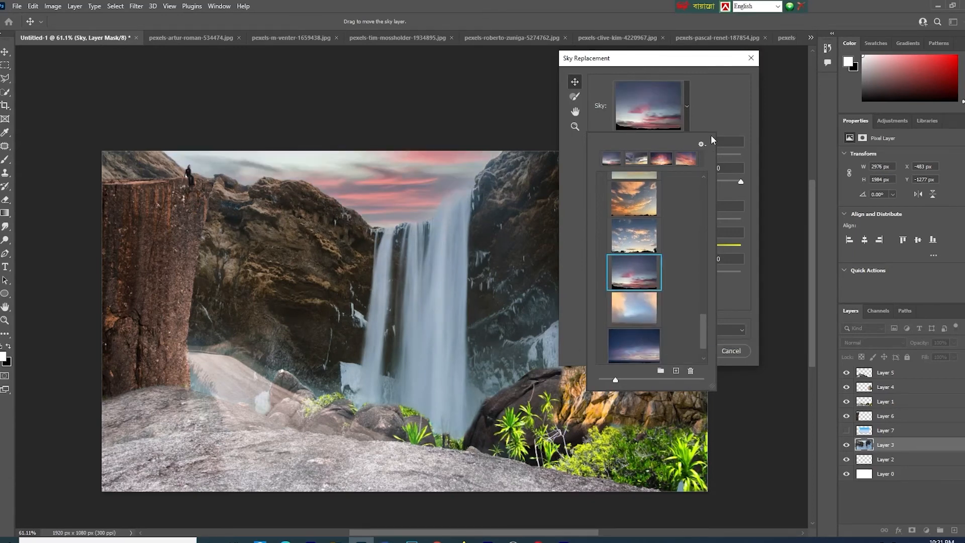
{"action": "left_click", "coordinate": [716, 151]}
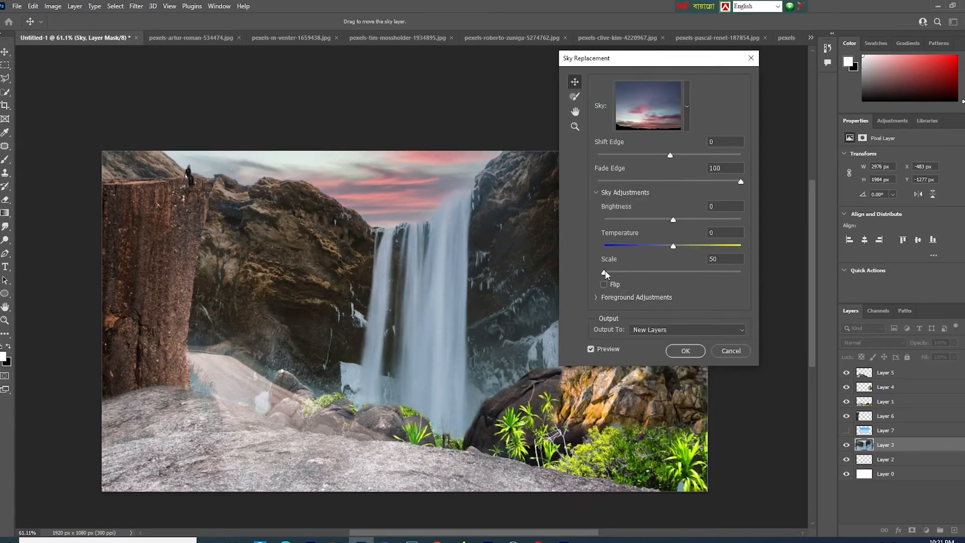
{"action": "left_click_drag", "start_coordinate": [605, 274], "coordinate": [686, 275]}
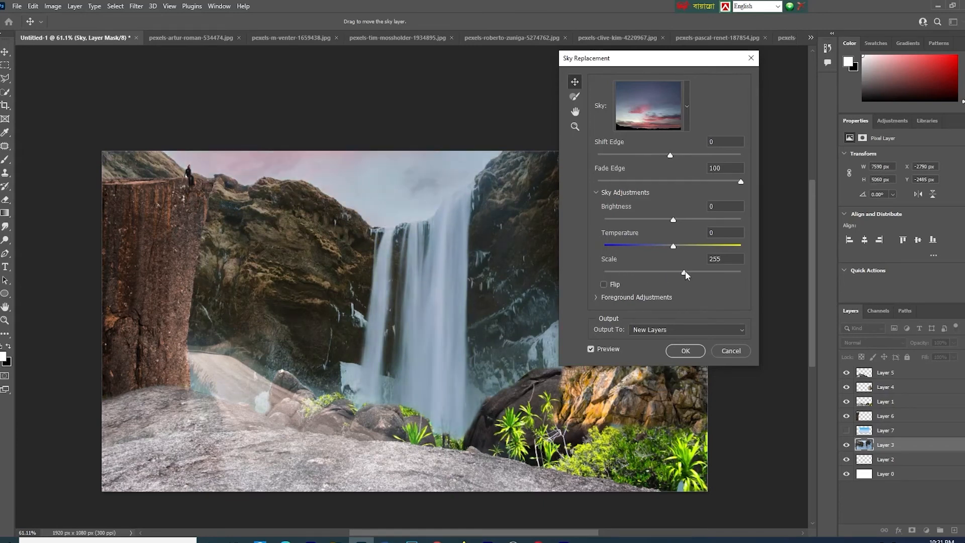
Choose the red-orange sunset sky from the Spectacular group as the replacement sky.
{"action": "left_click", "coordinate": [662, 117]}
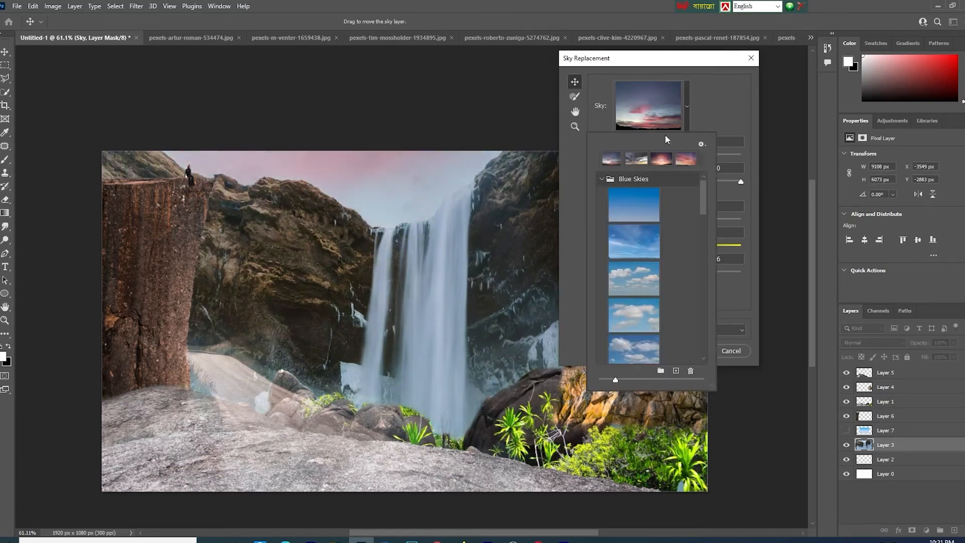
{"action": "scroll", "coordinate": [636, 251], "scroll_direction": "down", "scroll_amount": 5}
{"action": "scroll", "coordinate": [637, 267], "scroll_direction": "down", "scroll_amount": 3}
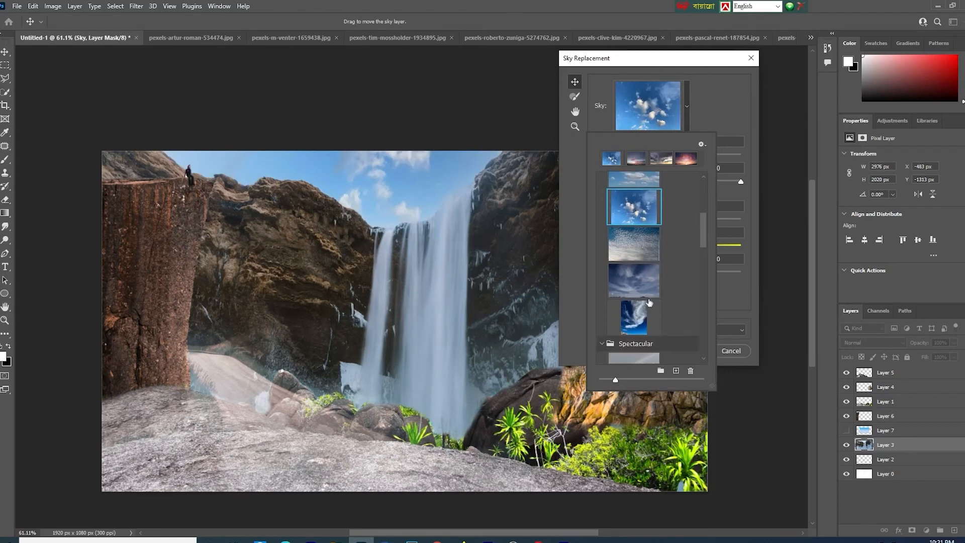
{"action": "left_click", "coordinate": [634, 325]}
{"action": "scroll", "coordinate": [639, 337], "scroll_direction": "down", "scroll_amount": 5}
{"action": "left_click", "coordinate": [640, 343]}
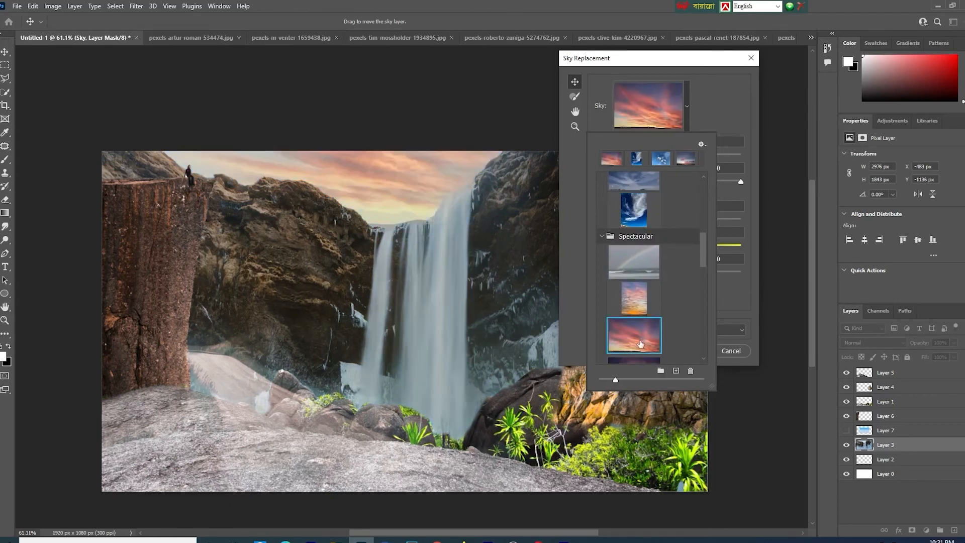
{"action": "left_click", "coordinate": [723, 103]}
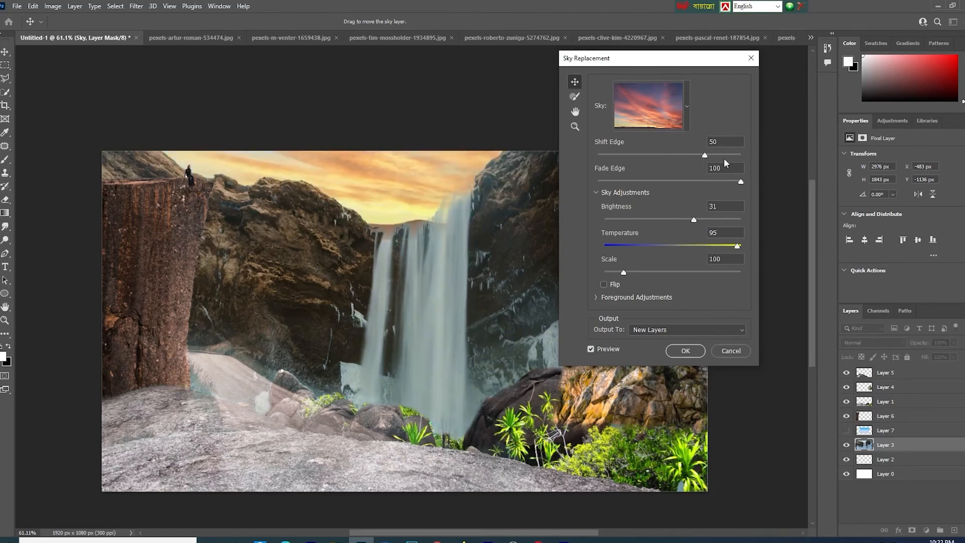
Set the sky's Shift Edge to 11, Fade Edge to 31 and Brightness to 58, and apply the replacement.
{"action": "left_click_drag", "start_coordinate": [705, 155], "coordinate": [678, 157]}
{"action": "left_click_drag", "start_coordinate": [738, 182], "coordinate": [641, 184]}
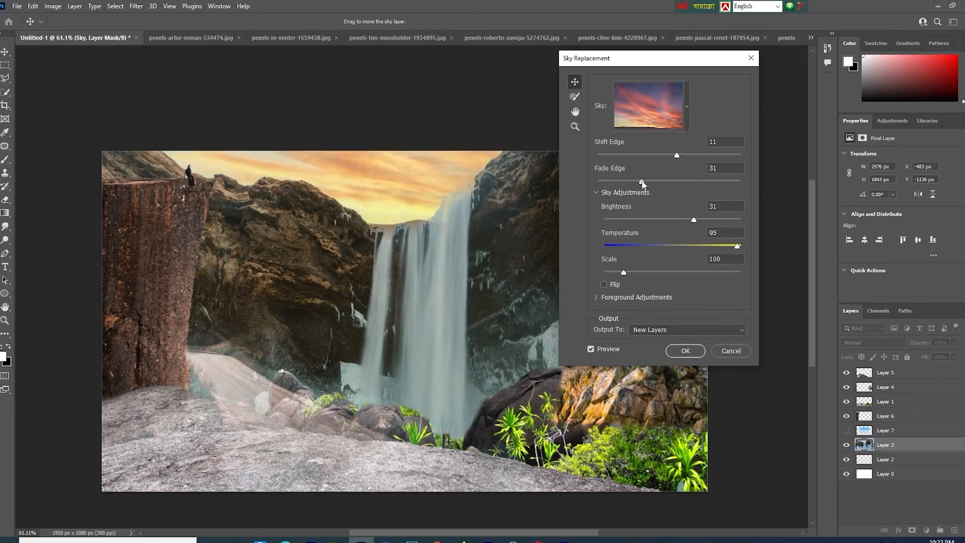
{"action": "left_click_drag", "start_coordinate": [693, 220], "coordinate": [713, 224]}
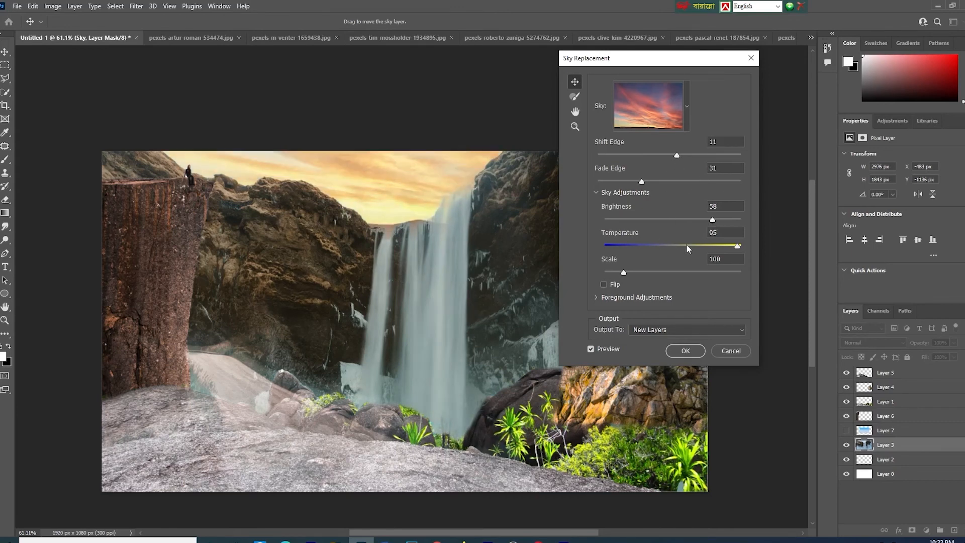
{"action": "left_click", "coordinate": [683, 351]}
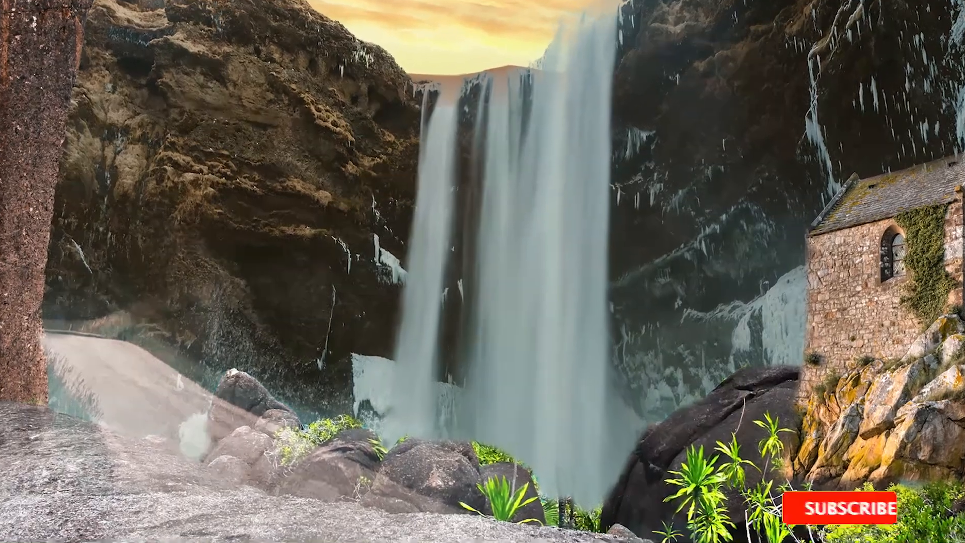